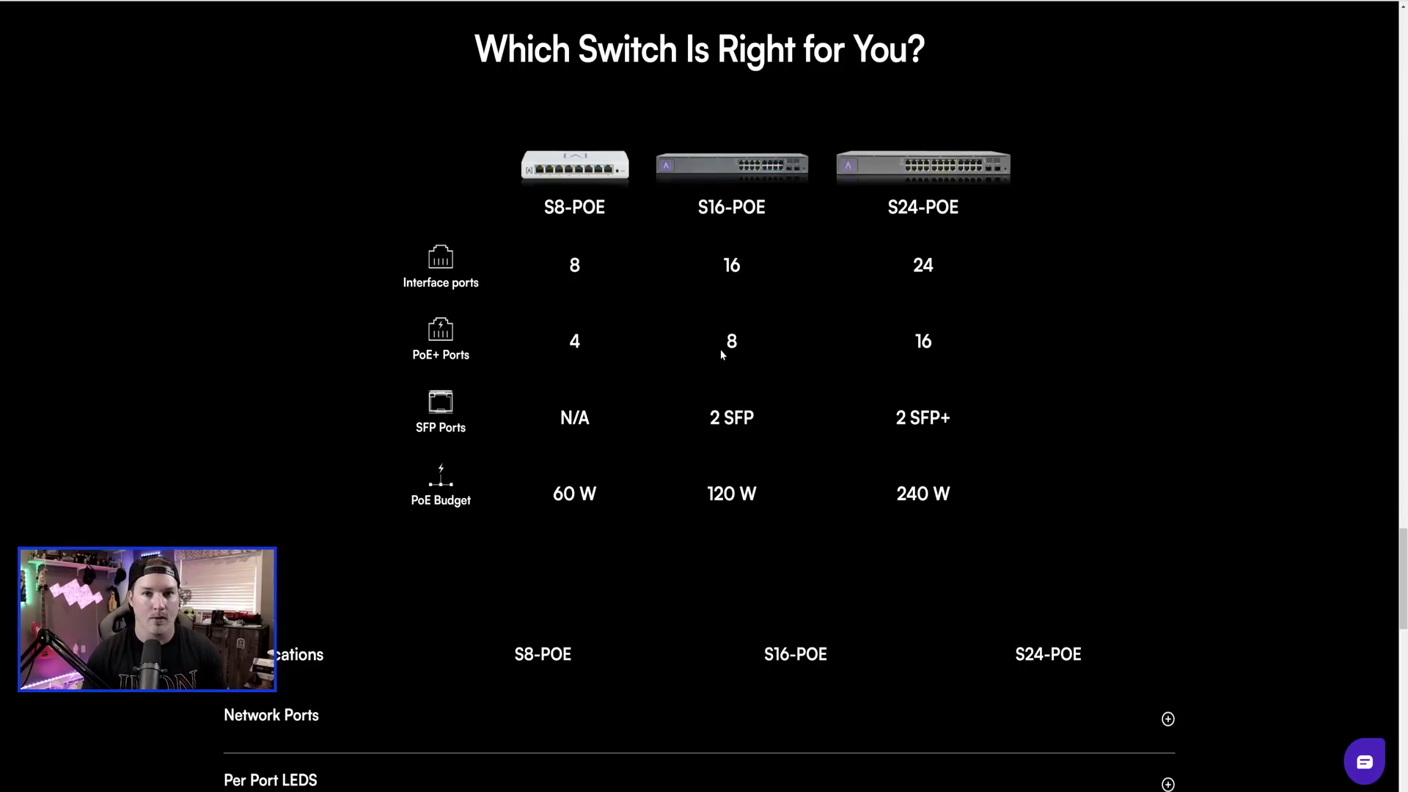
Step: Scroll down to the switch specifications table with the per-port LED details
{"action": "scroll", "coordinate": [720, 349], "scroll_direction": "down", "scroll_amount": 6}
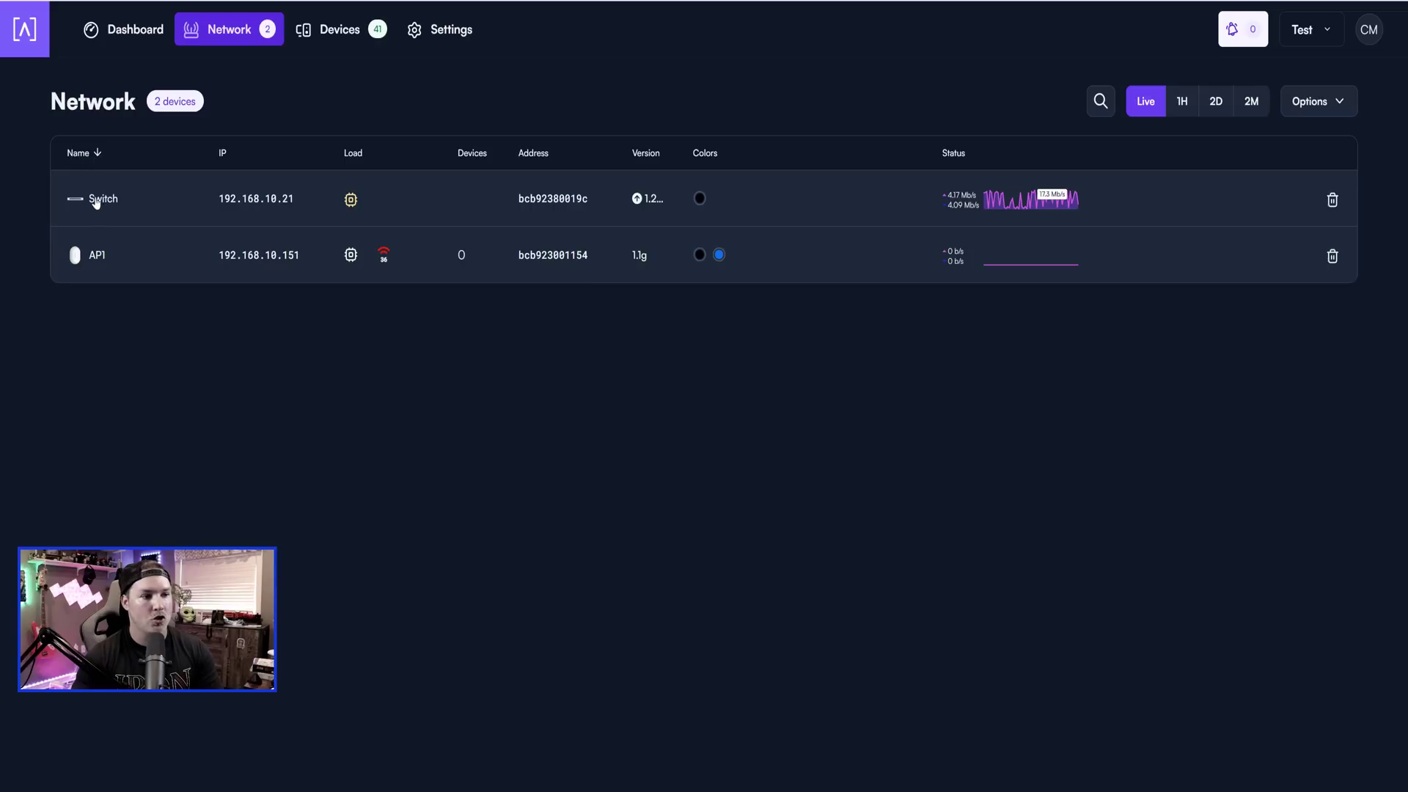
Step: Keep the Switch's name unchanged and check its 1.2e-dirty firmware, 19.8% load and 42.5% memory
{"action": "left_click", "coordinate": [126, 199]}
{"action": "left_click", "coordinate": [308, 371]}
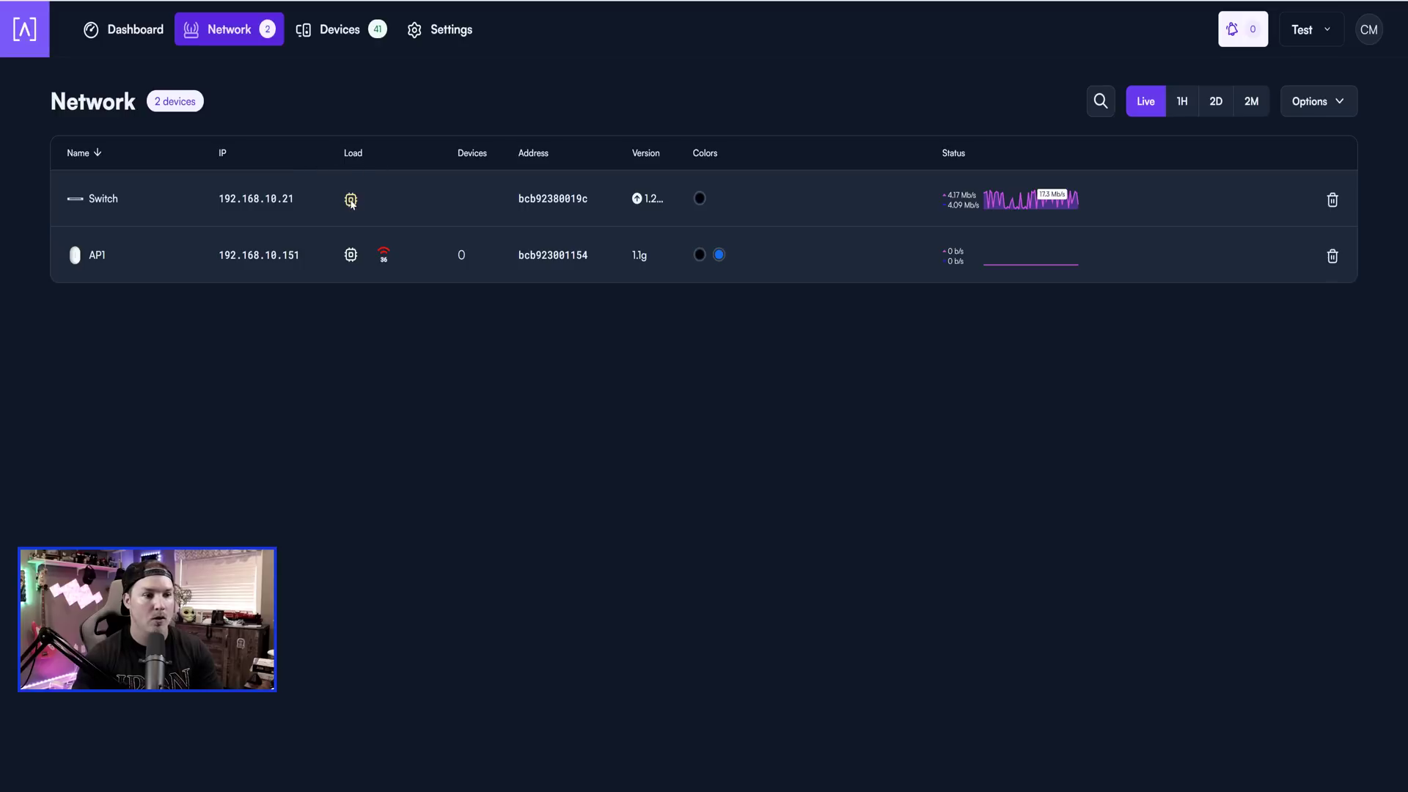
{"action": "mouse_move", "coordinate": [351, 201]}
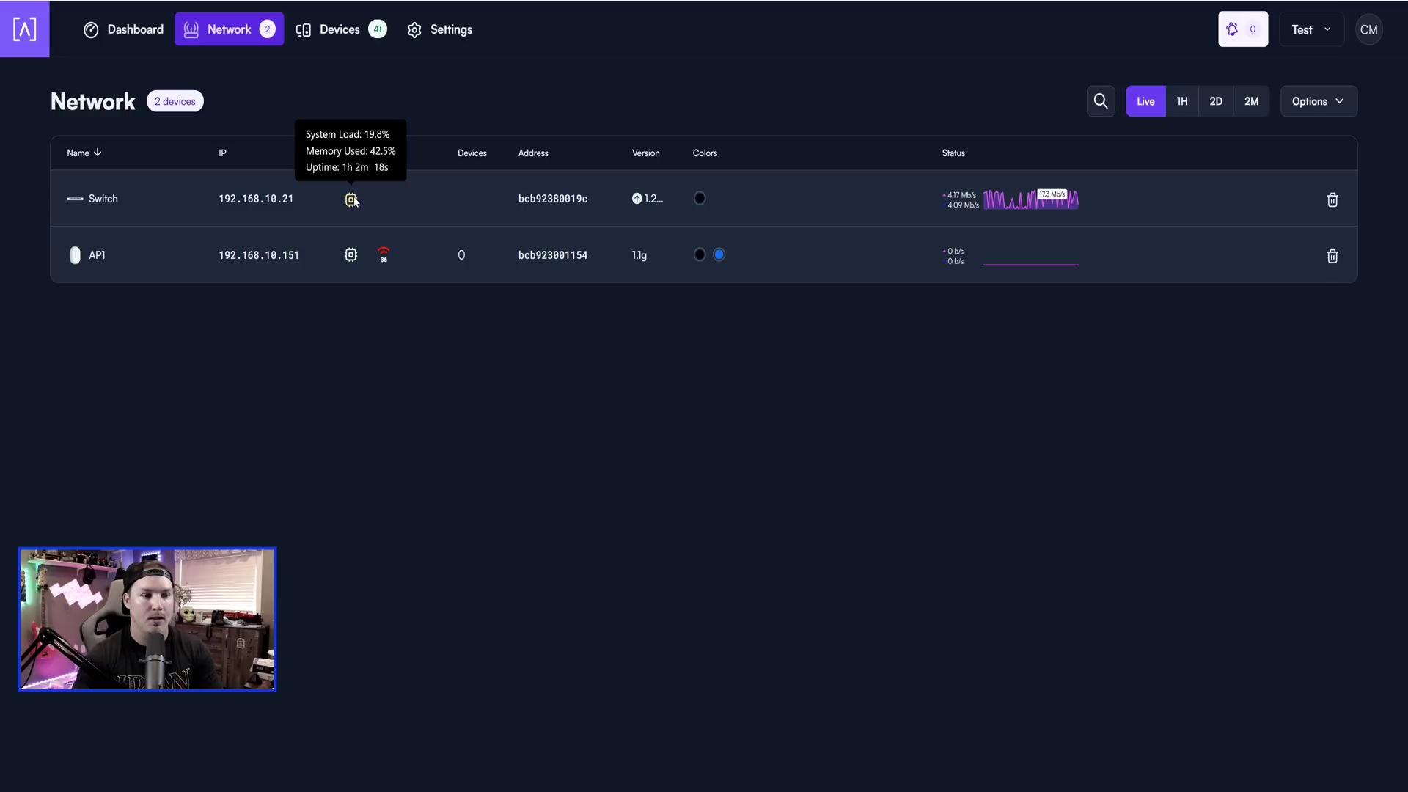
Step: Update the Switch firmware with Right Now, retrying Right Now after the timeout
{"action": "left_click", "coordinate": [637, 199]}
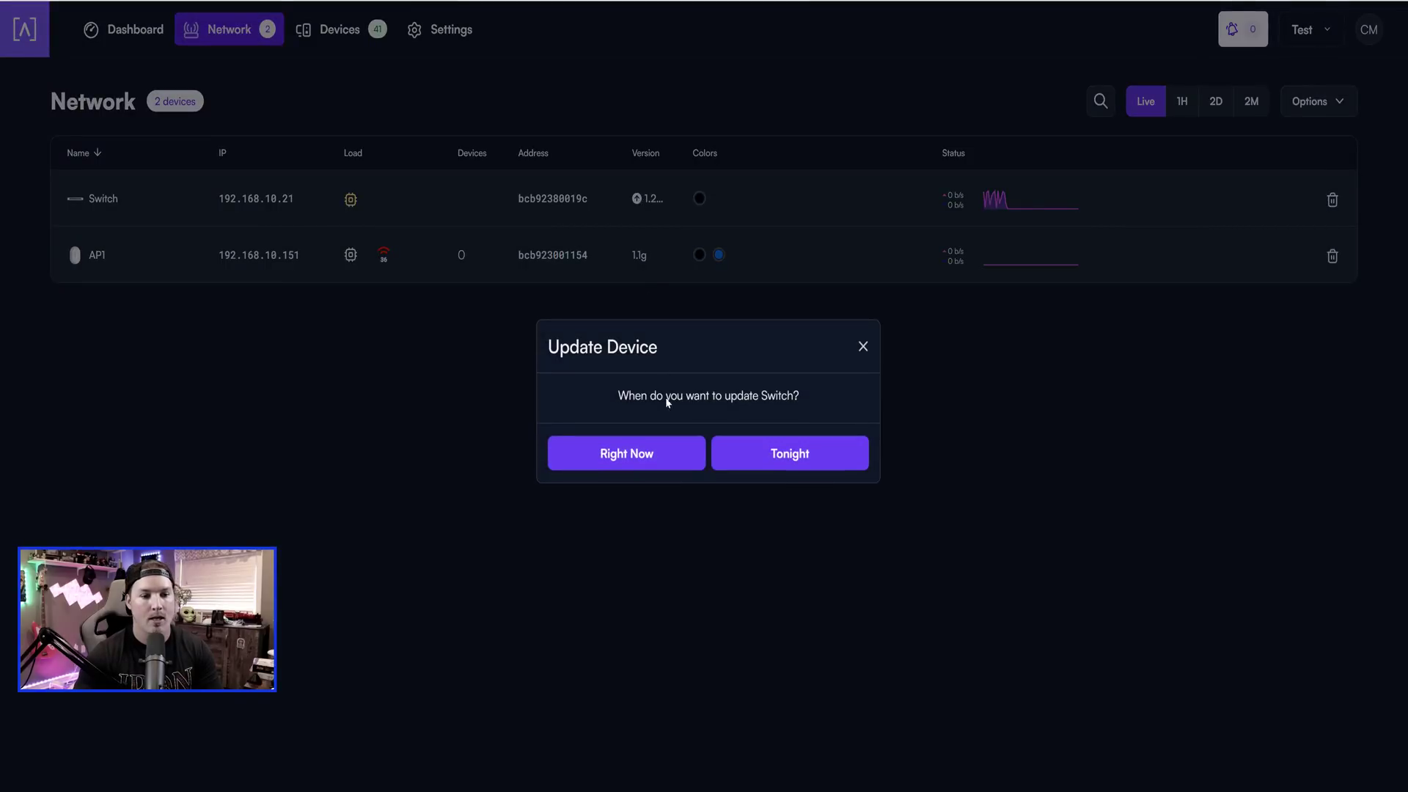
{"action": "left_click", "coordinate": [645, 456]}
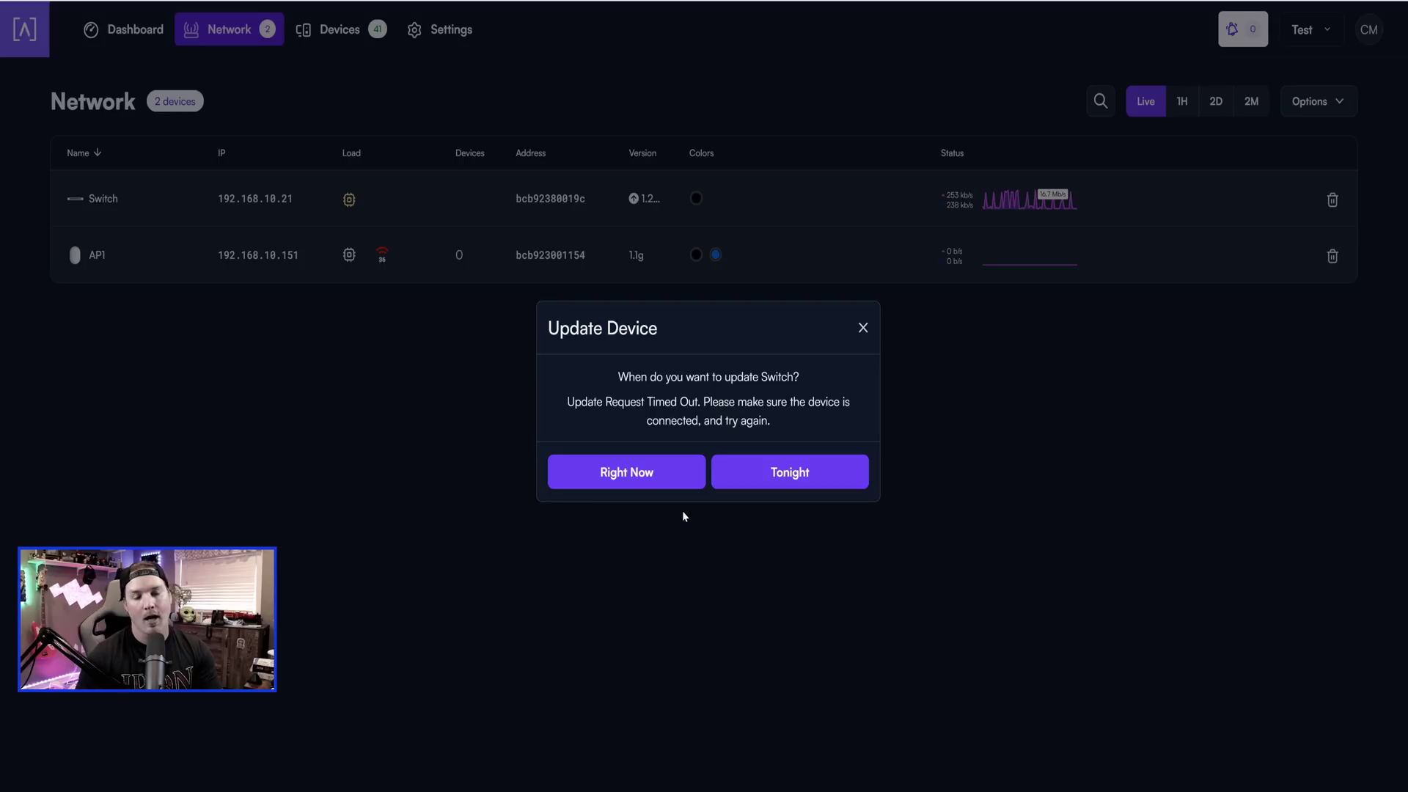
{"action": "left_click", "coordinate": [650, 477]}
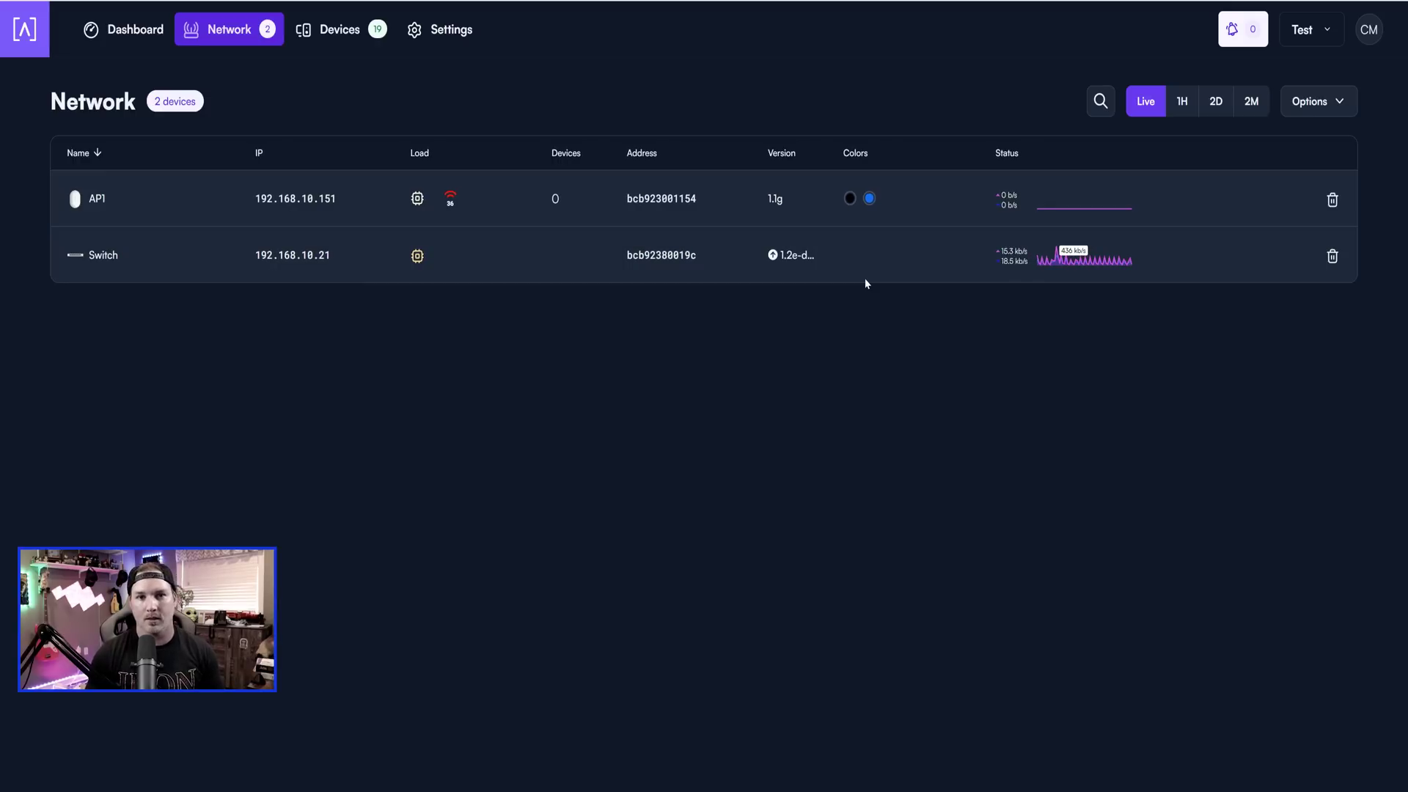
Step: View the UniFi Networks list, including Alta Test on VLAN 6 with subnet 192.168.7.0/24
{"action": "mouse_move", "coordinate": [999, 261]}
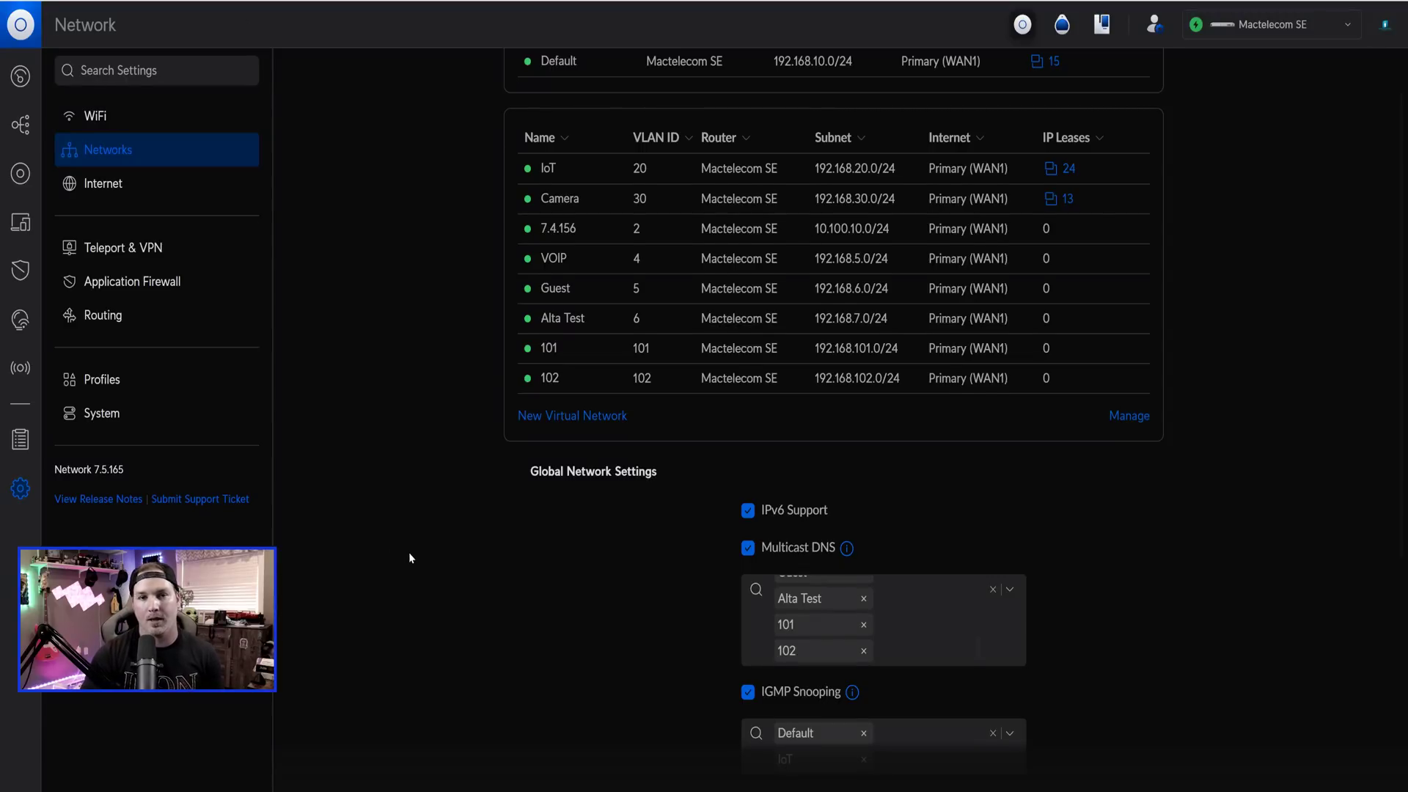
Step: Scroll the UniFi Networks list to check VLAN IDs such as Camera 30 and VOIP 4
{"action": "scroll", "coordinate": [605, 101], "scroll_direction": "up", "scroll_amount": 1}
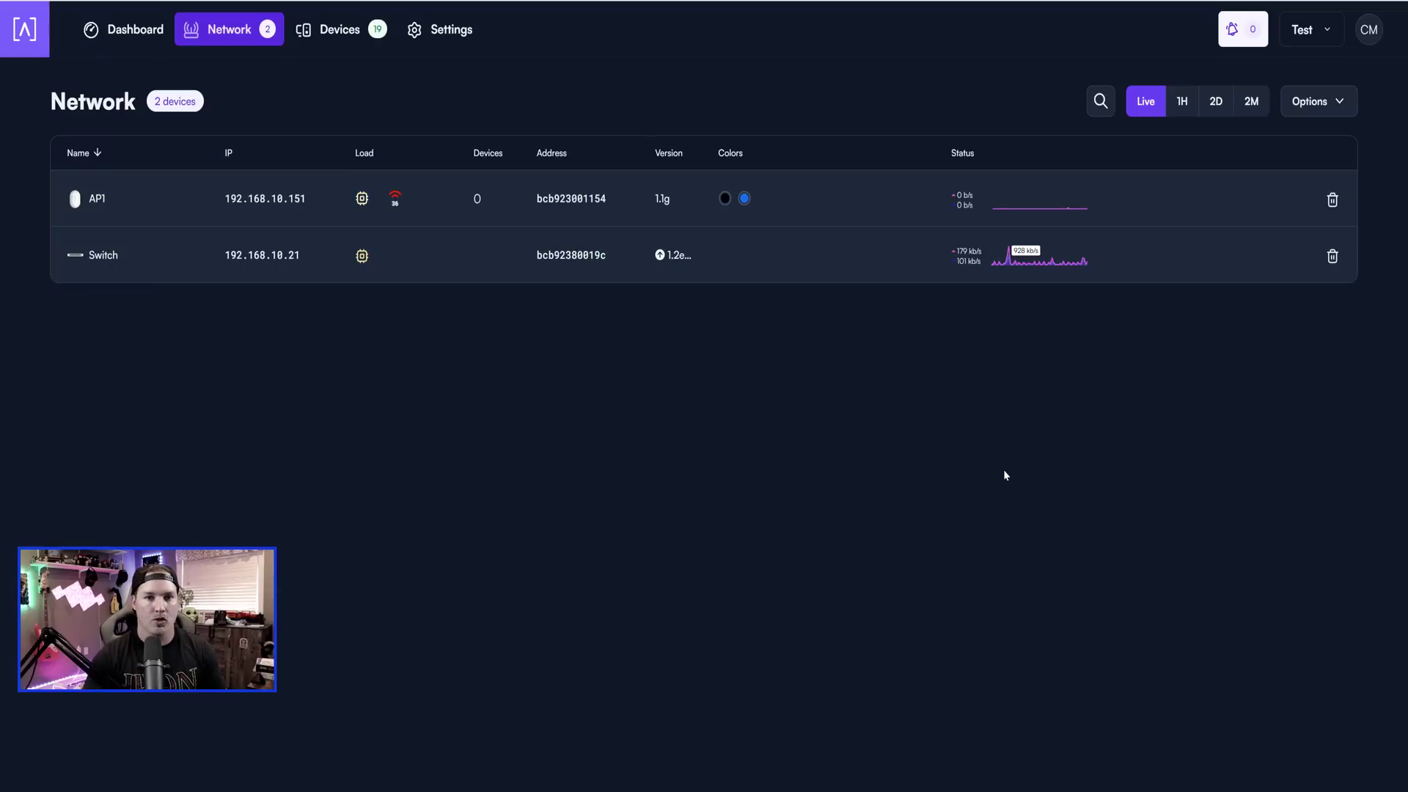
Step: Open the Switch's side panel to view its port map, VLAN 1 and 102.9 F temperature
{"action": "left_click", "coordinate": [75, 256]}
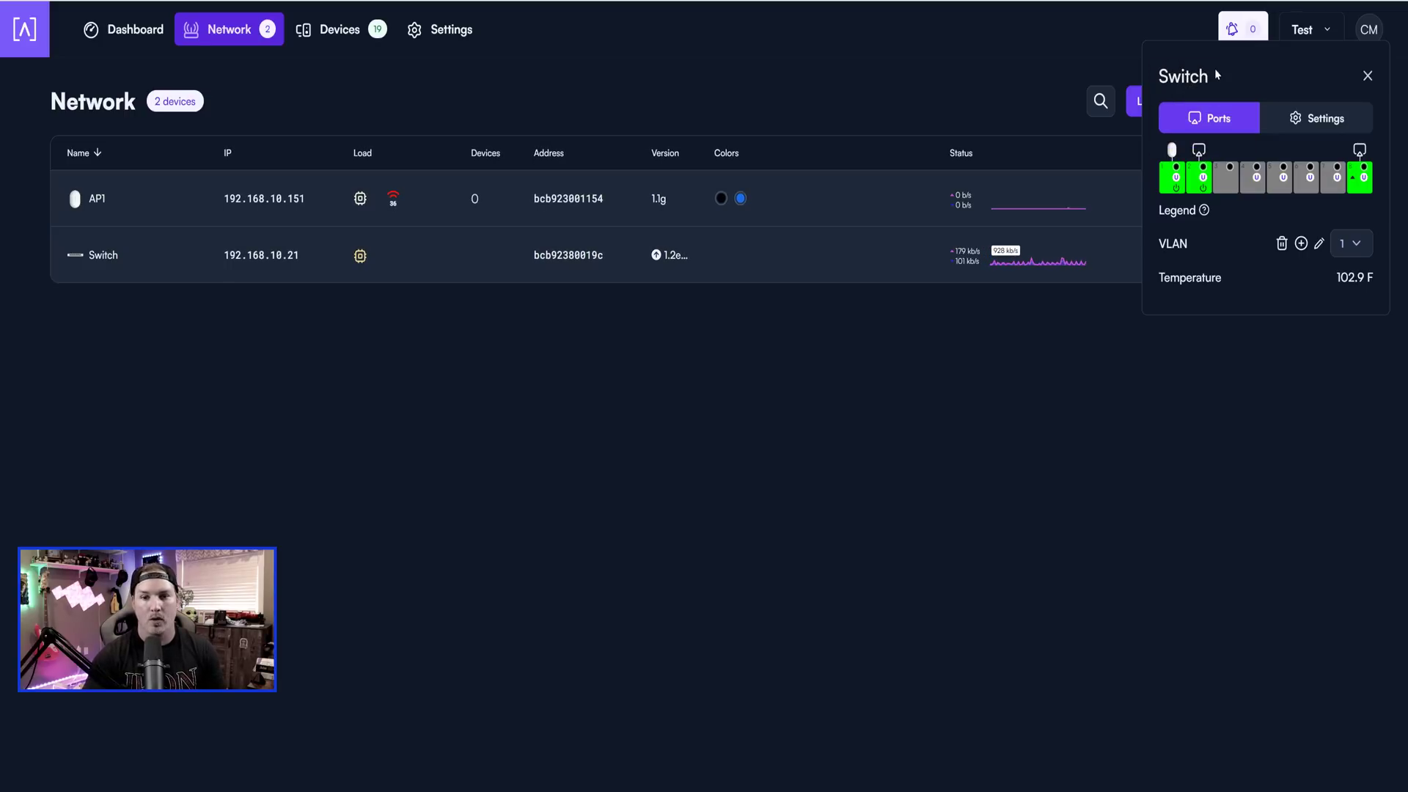
{"action": "mouse_move", "coordinate": [1359, 151]}
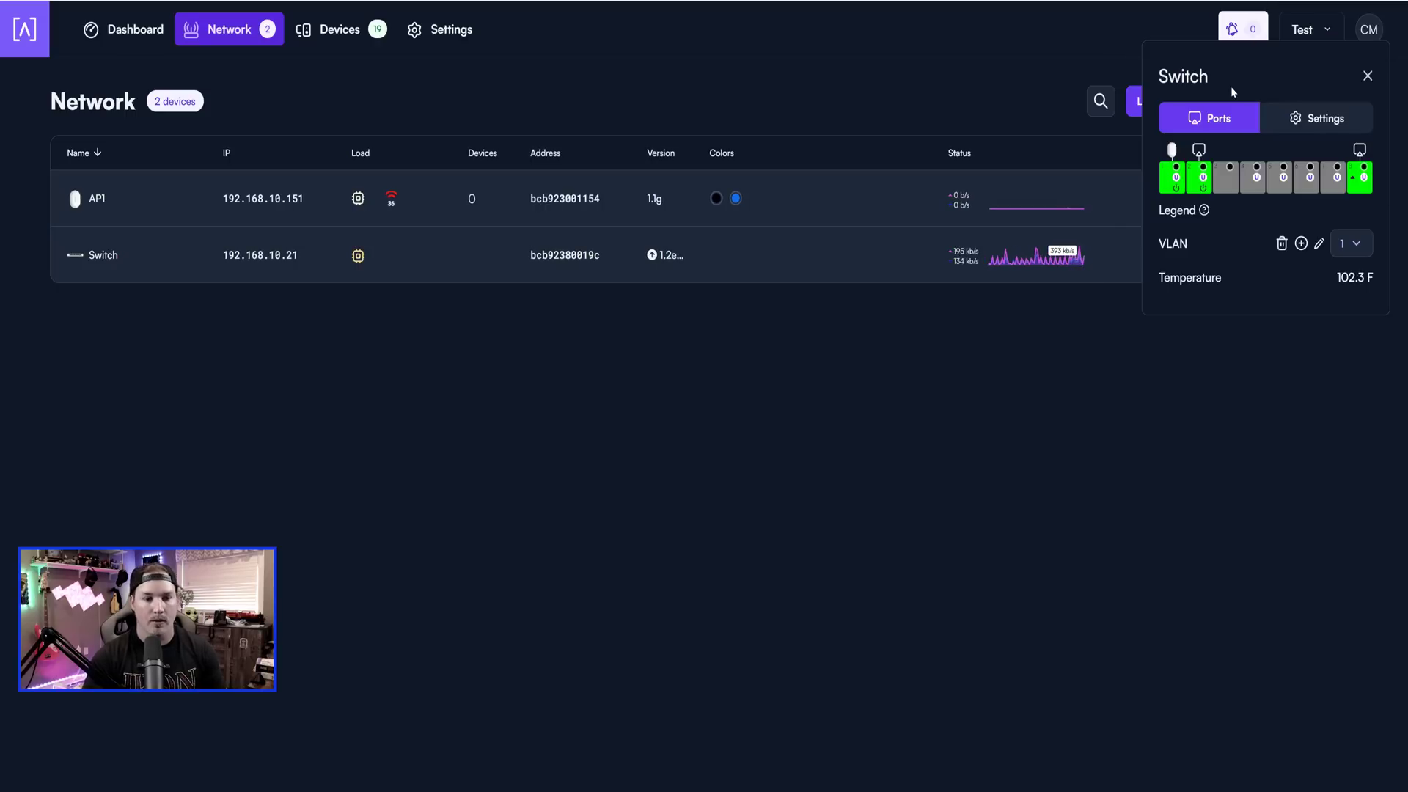
{"action": "mouse_move", "coordinate": [1205, 211]}
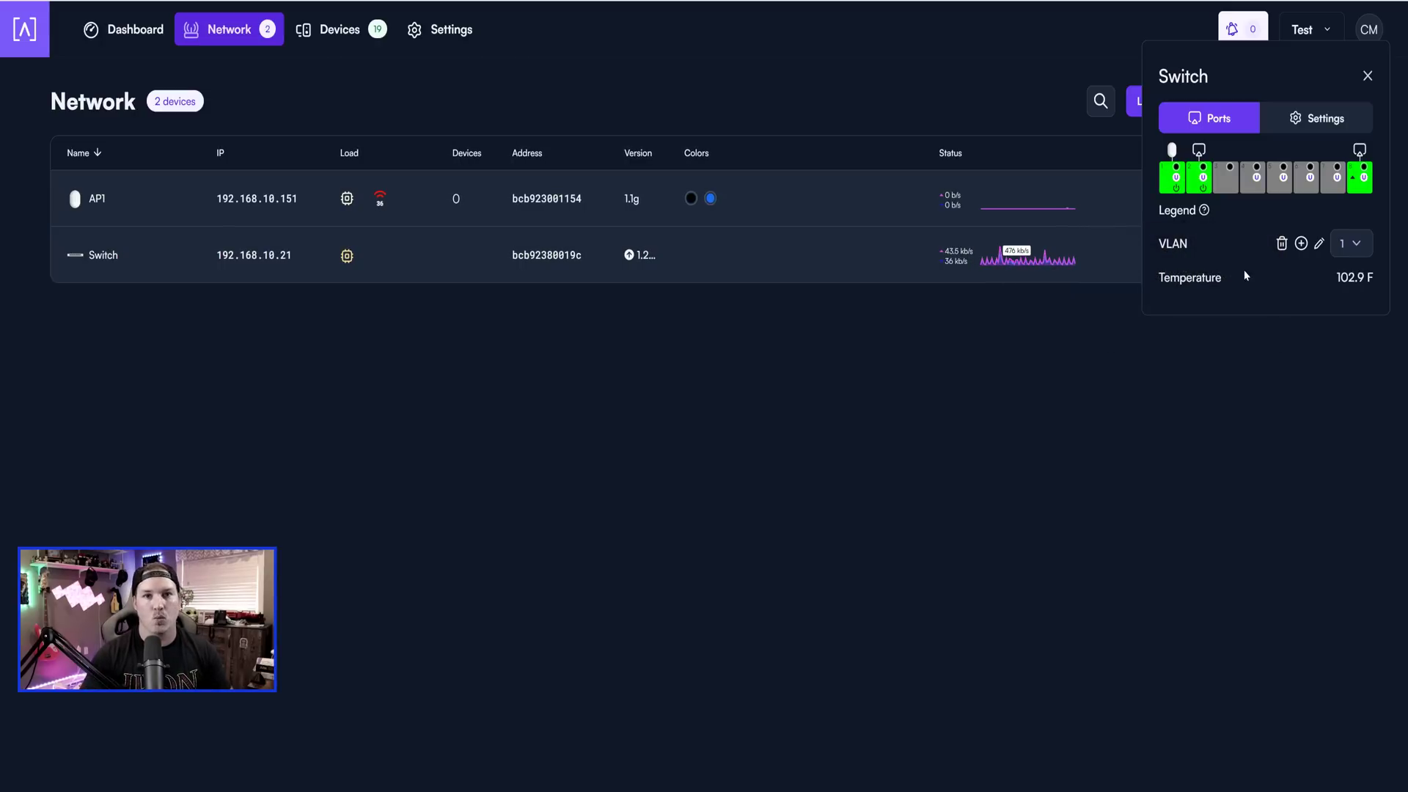
Step: Bring up the Switch's Settings and keep its network addressing on DHCP
{"action": "left_click", "coordinate": [1297, 118]}
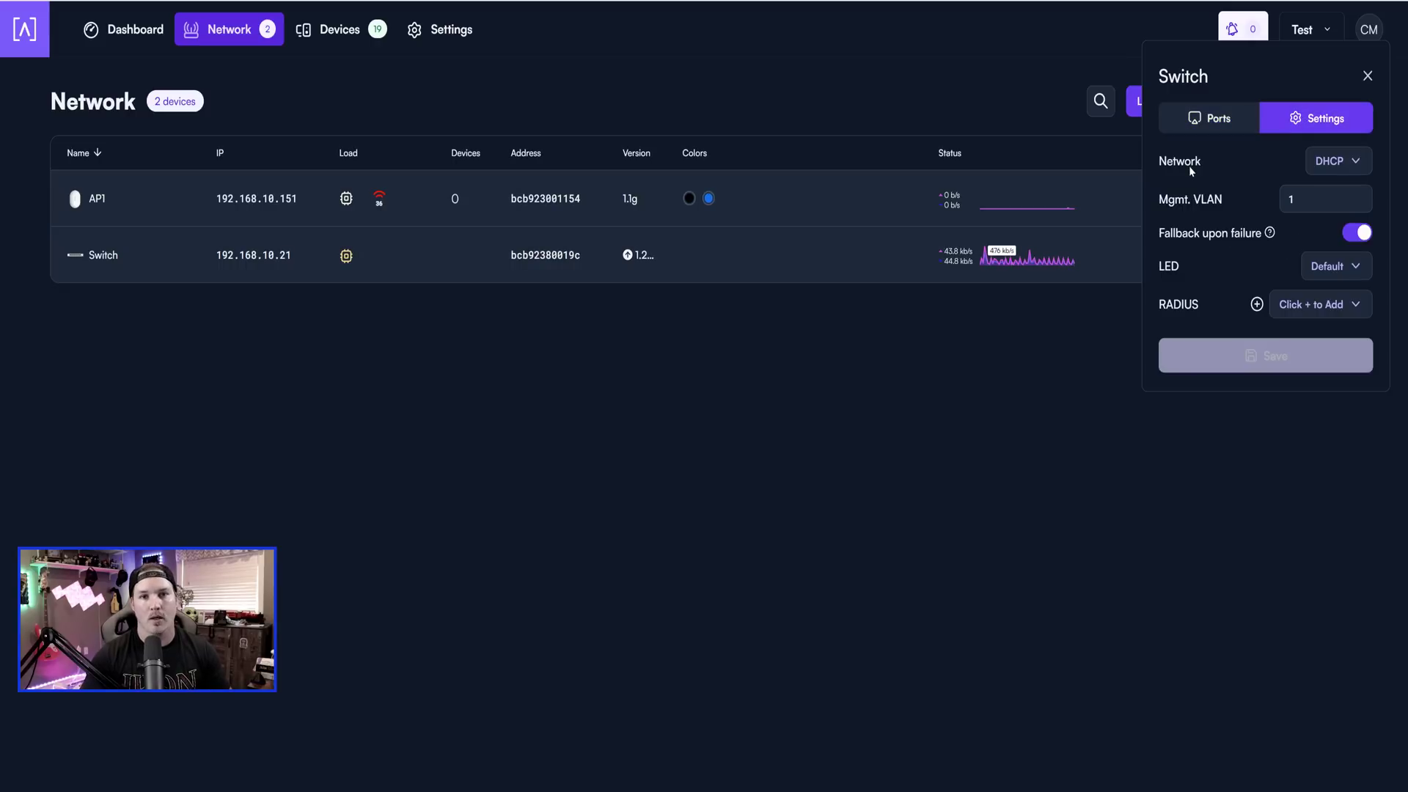
{"action": "left_click", "coordinate": [1334, 167]}
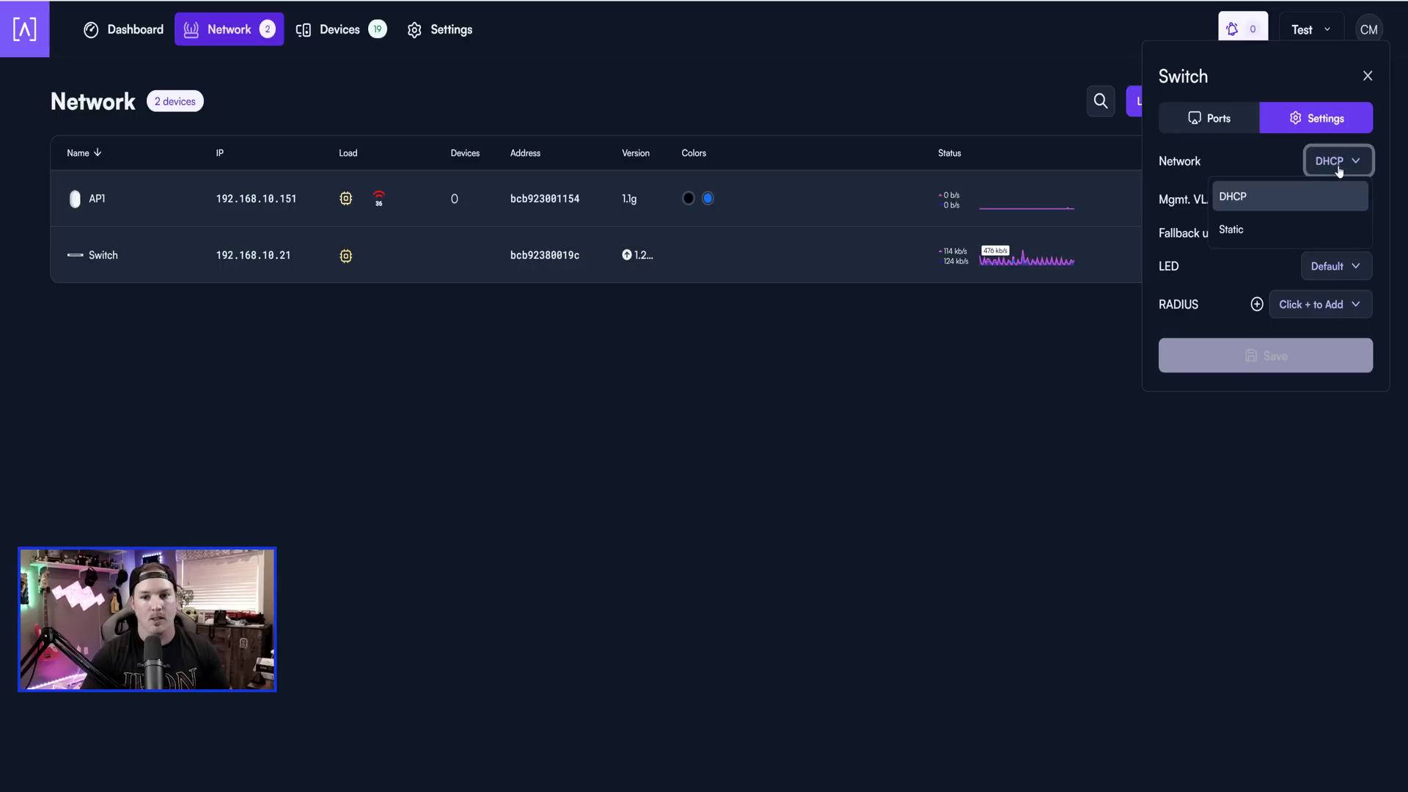
{"action": "left_click", "coordinate": [1297, 204]}
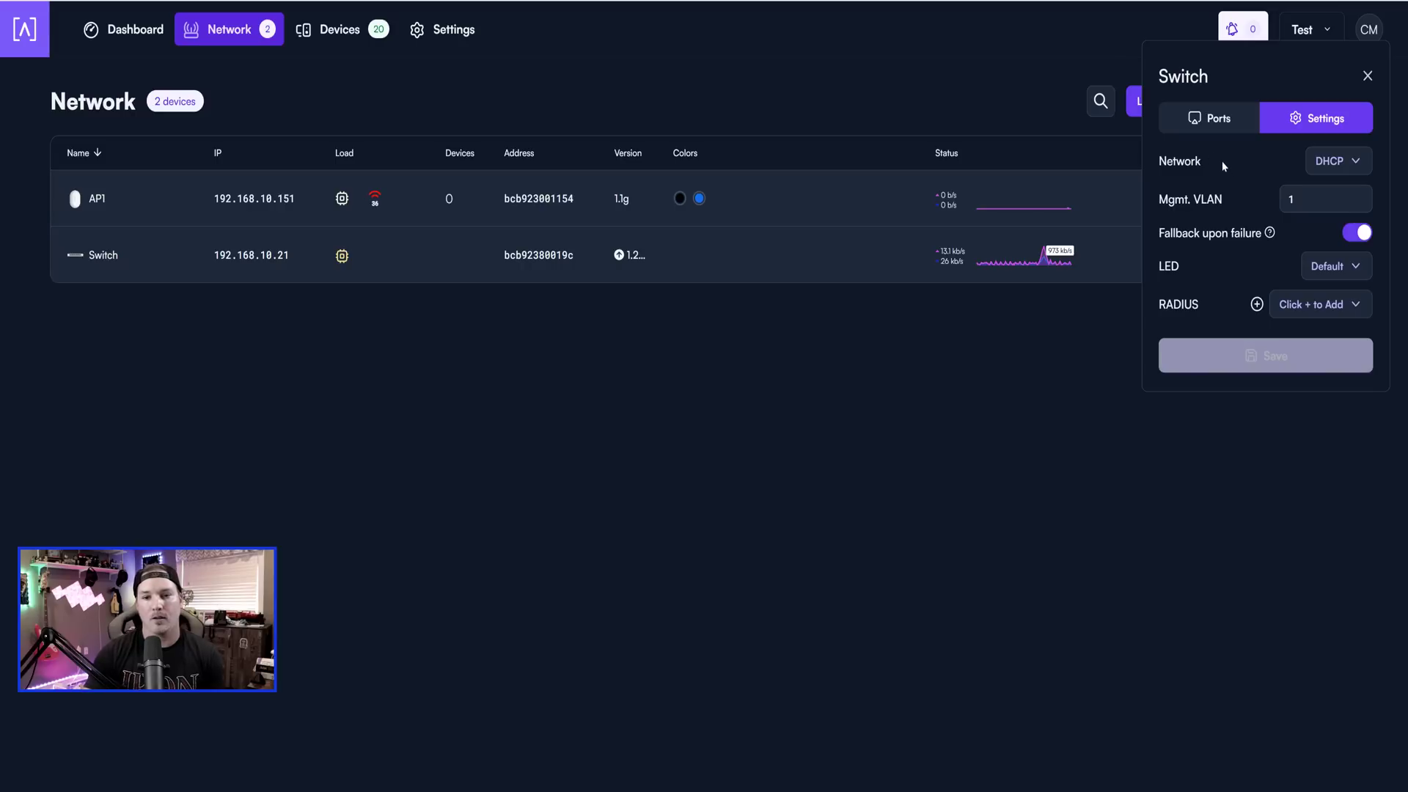
{"action": "mouse_move", "coordinate": [1273, 233]}
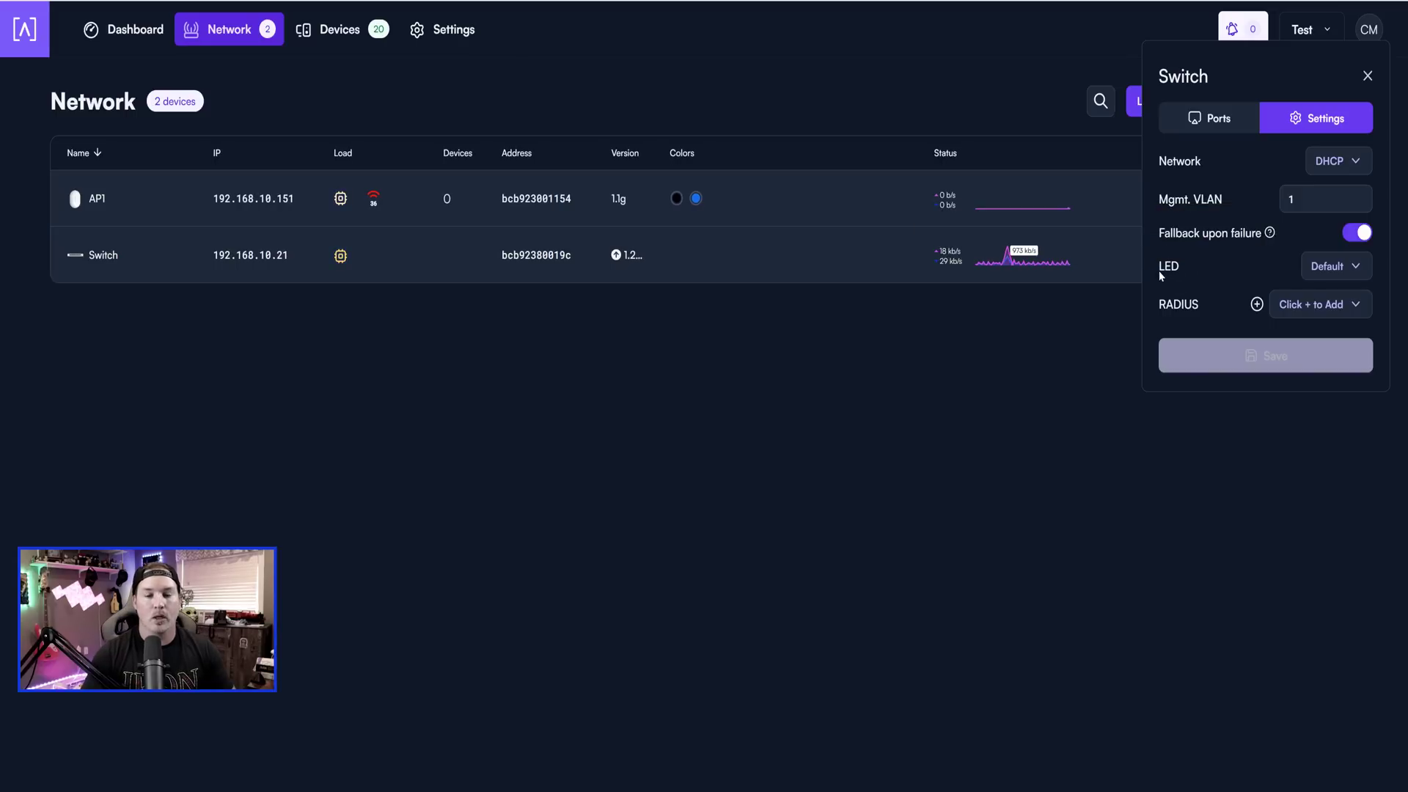
Step: Browse the LED colour options and leave the LED setting on Default
{"action": "left_click", "coordinate": [1351, 269]}
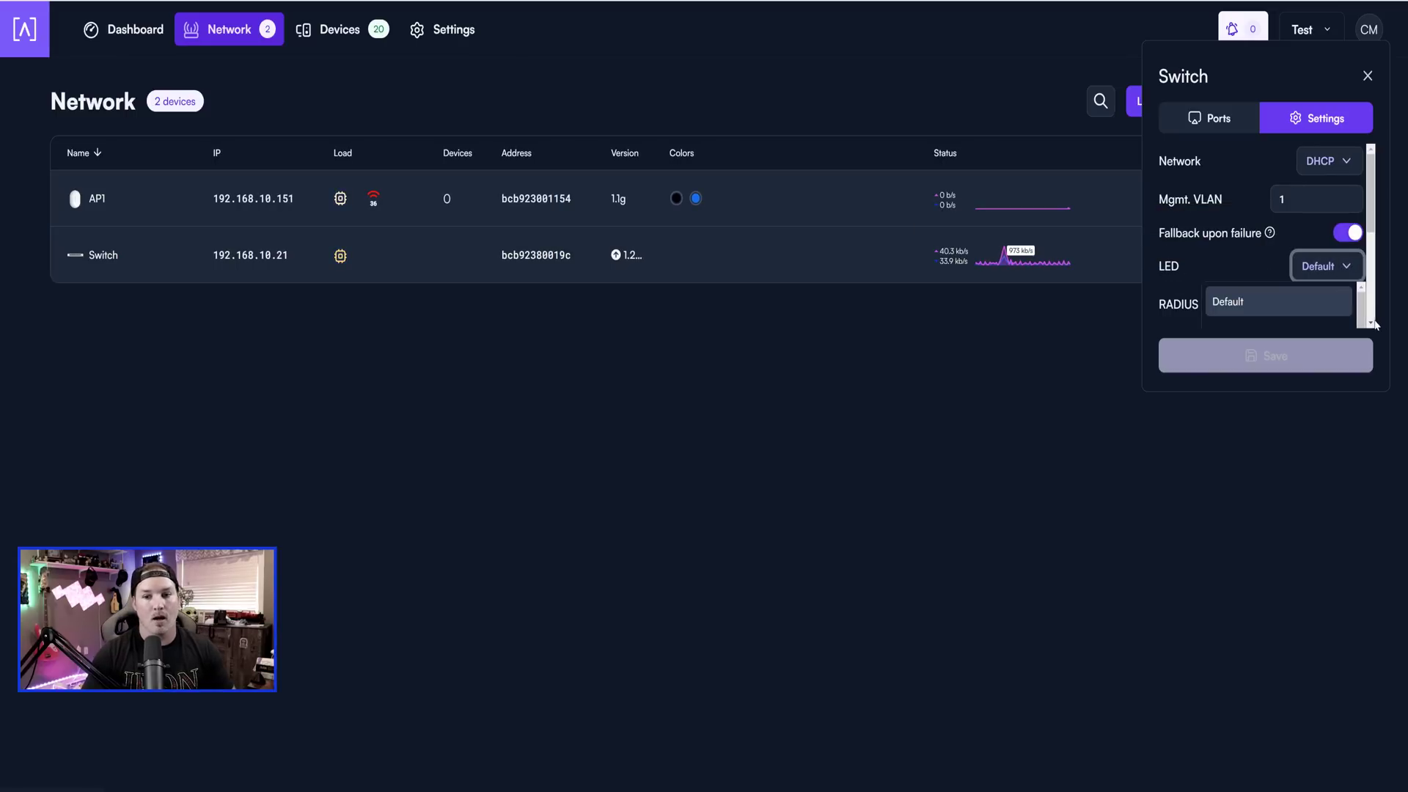
{"action": "scroll", "coordinate": [1352, 304], "scroll_direction": "down", "scroll_amount": 3}
{"action": "scroll", "coordinate": [1285, 242], "scroll_direction": "down", "scroll_amount": 5}
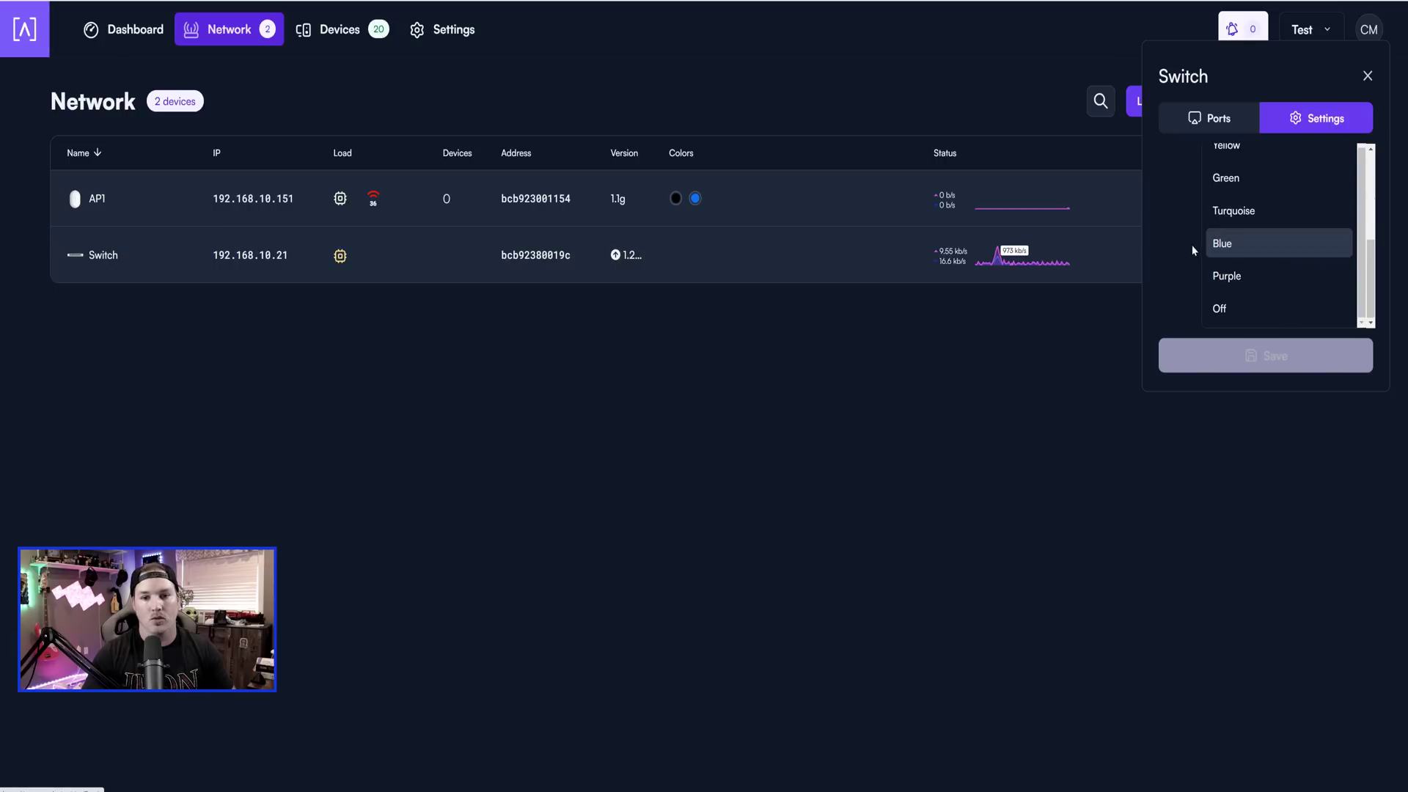
{"action": "left_click", "coordinate": [1190, 244]}
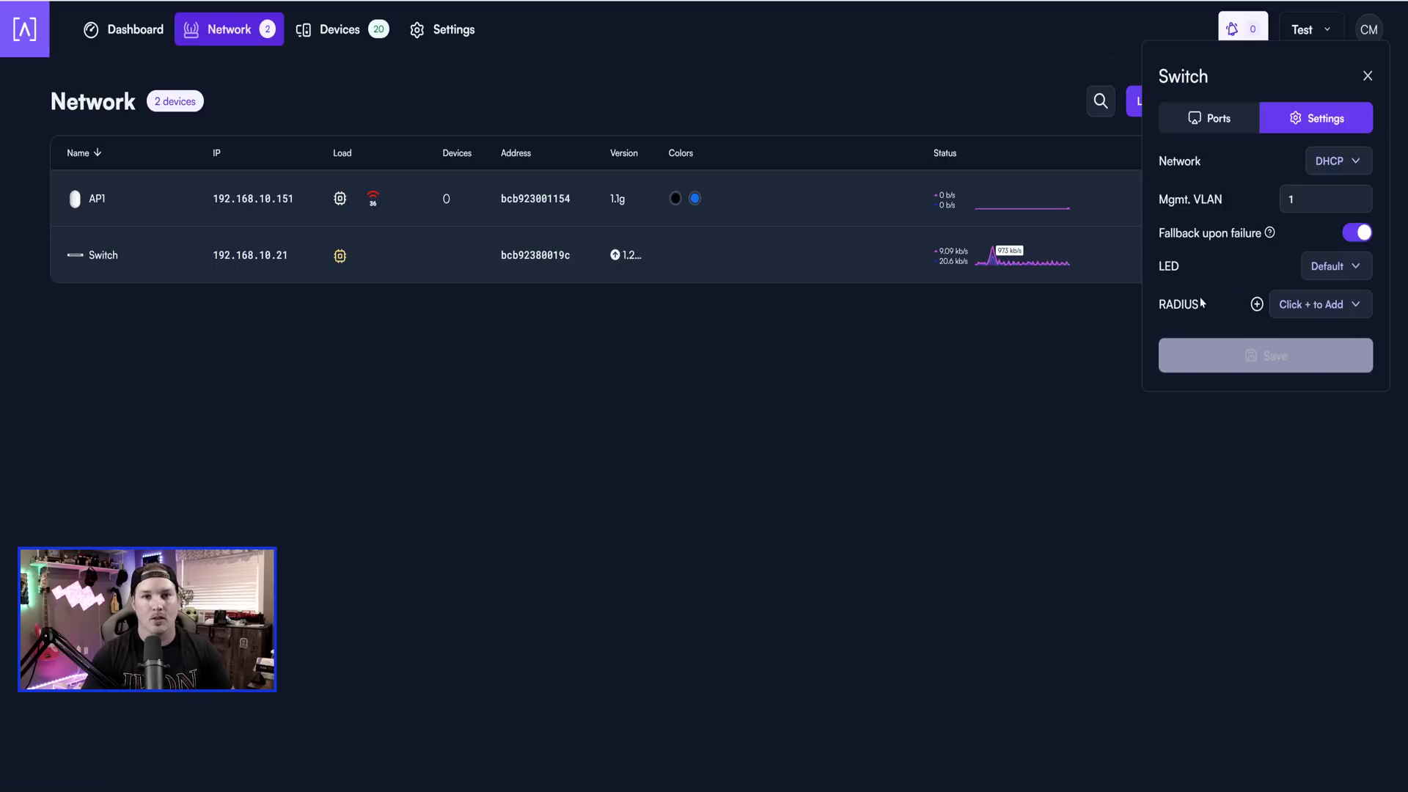
{"action": "left_click", "coordinate": [1207, 416]}
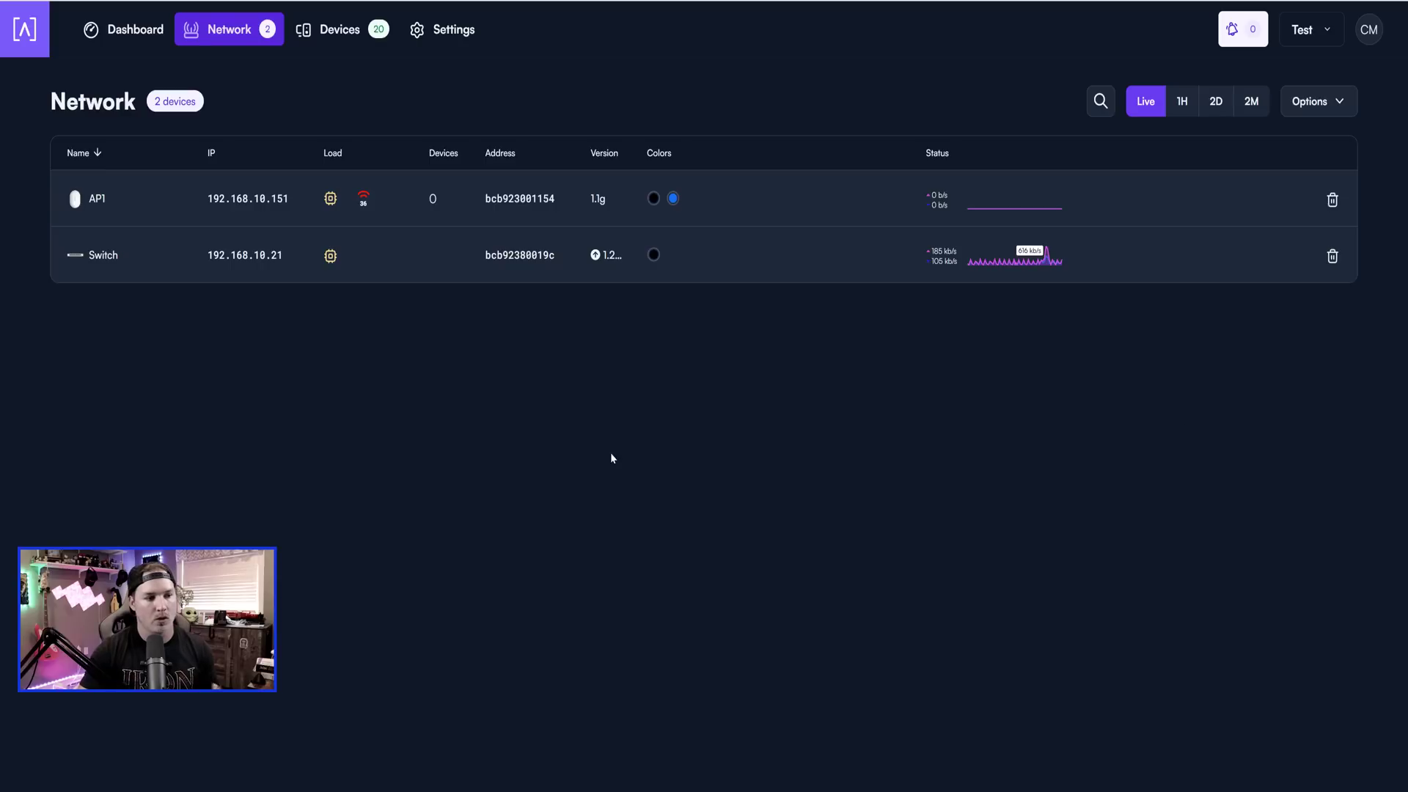
{"action": "left_click", "coordinate": [103, 257]}
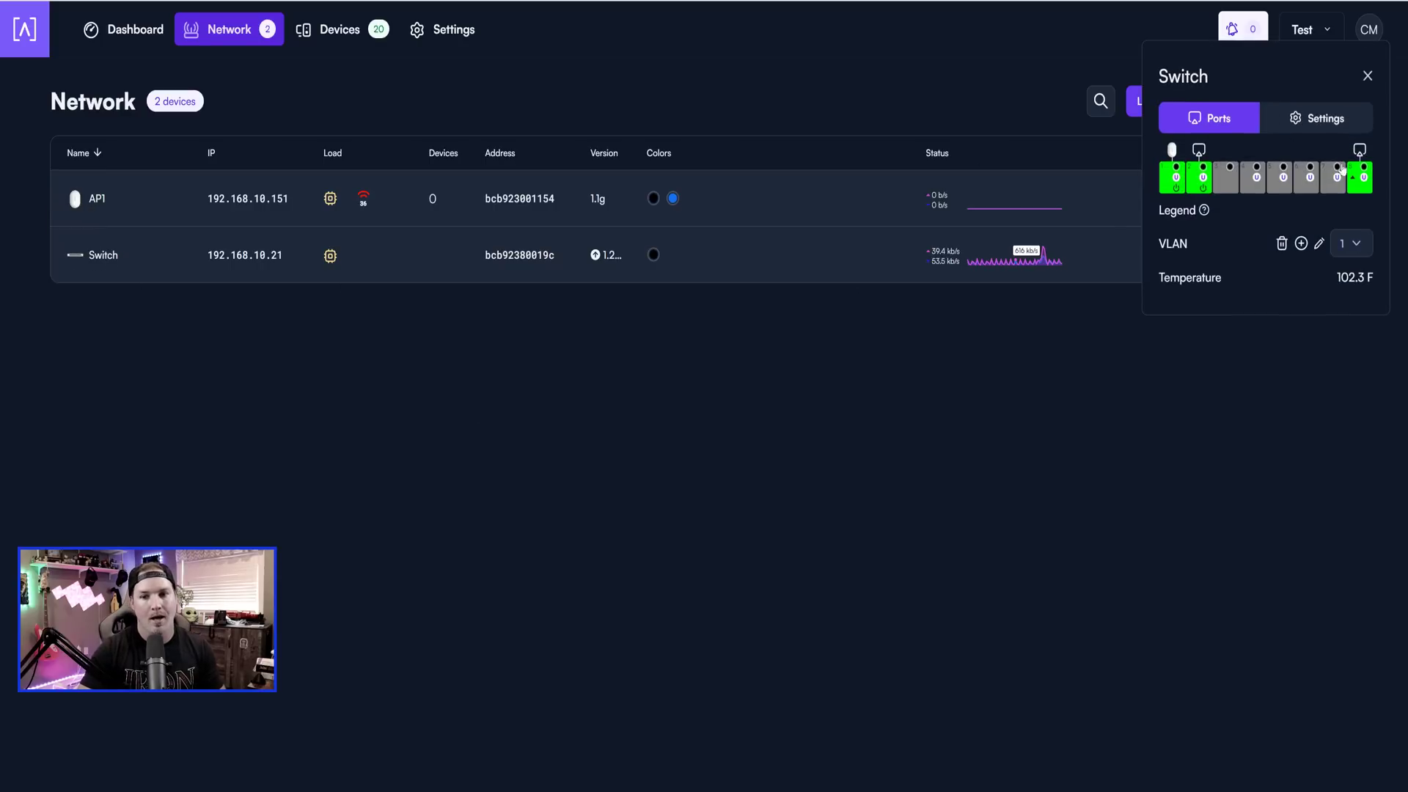
{"action": "left_click", "coordinate": [1363, 256]}
{"action": "left_click", "coordinate": [1235, 230]}
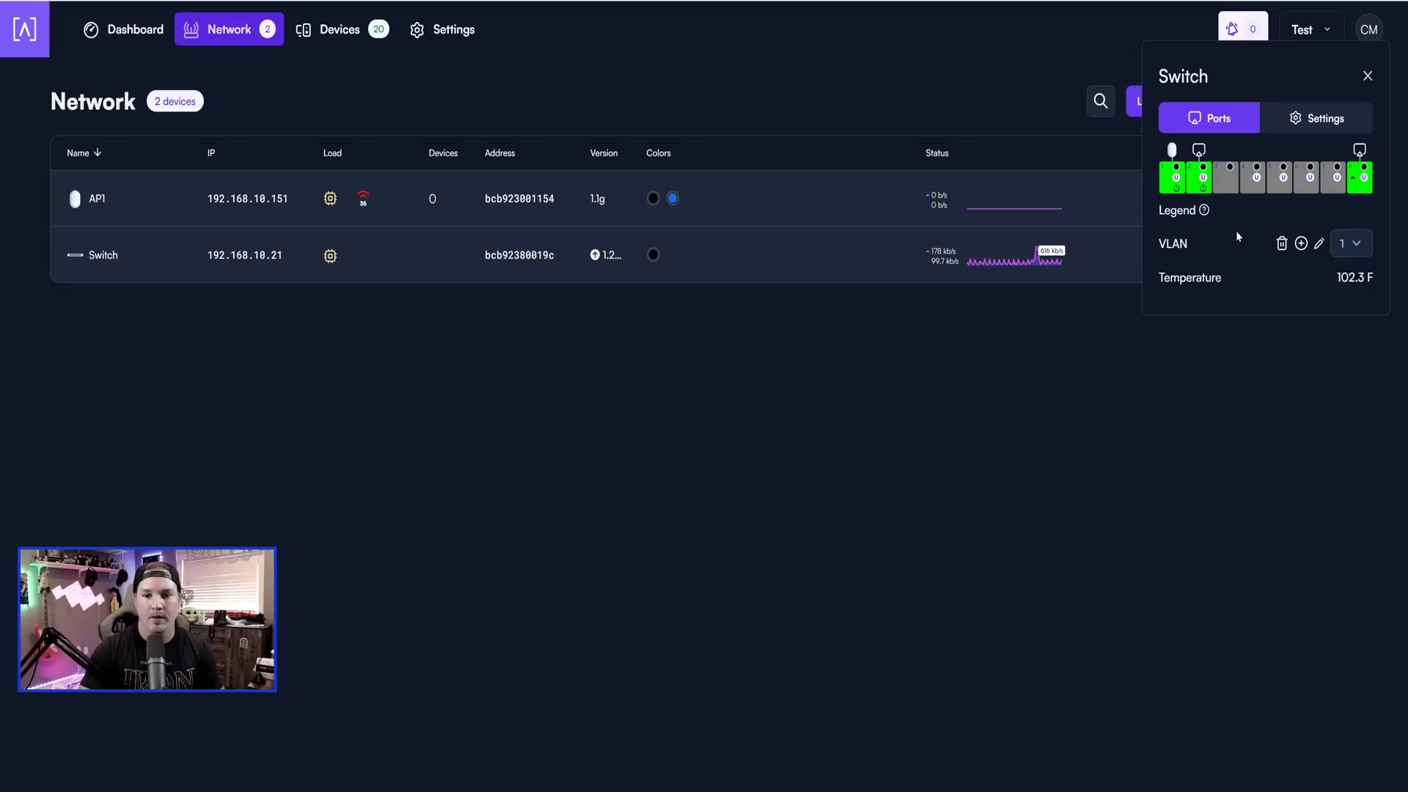
{"action": "left_click", "coordinate": [1300, 243]}
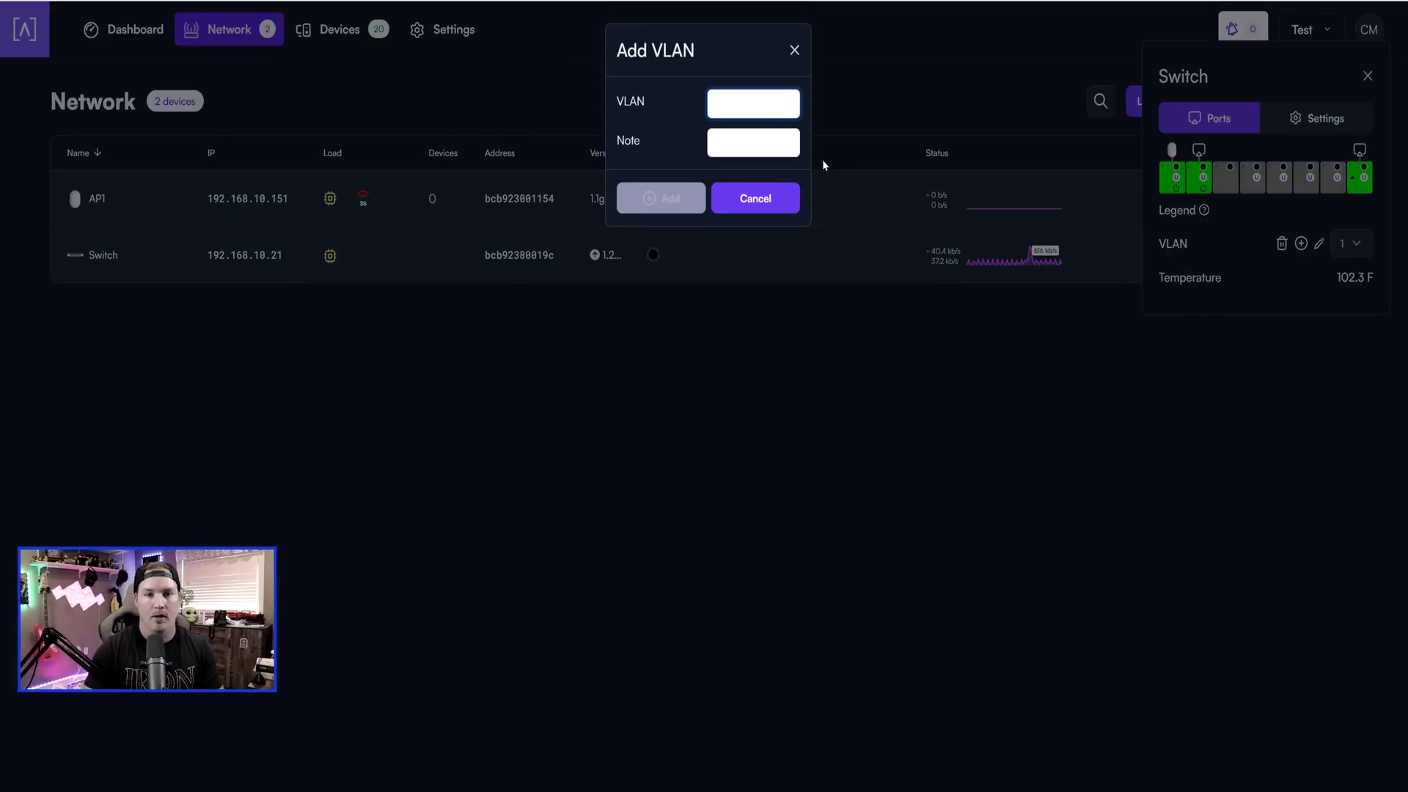
{"action": "type", "text": "30"}
{"action": "key", "text": "Tab"}
{"action": "type", "text": "Cam"}
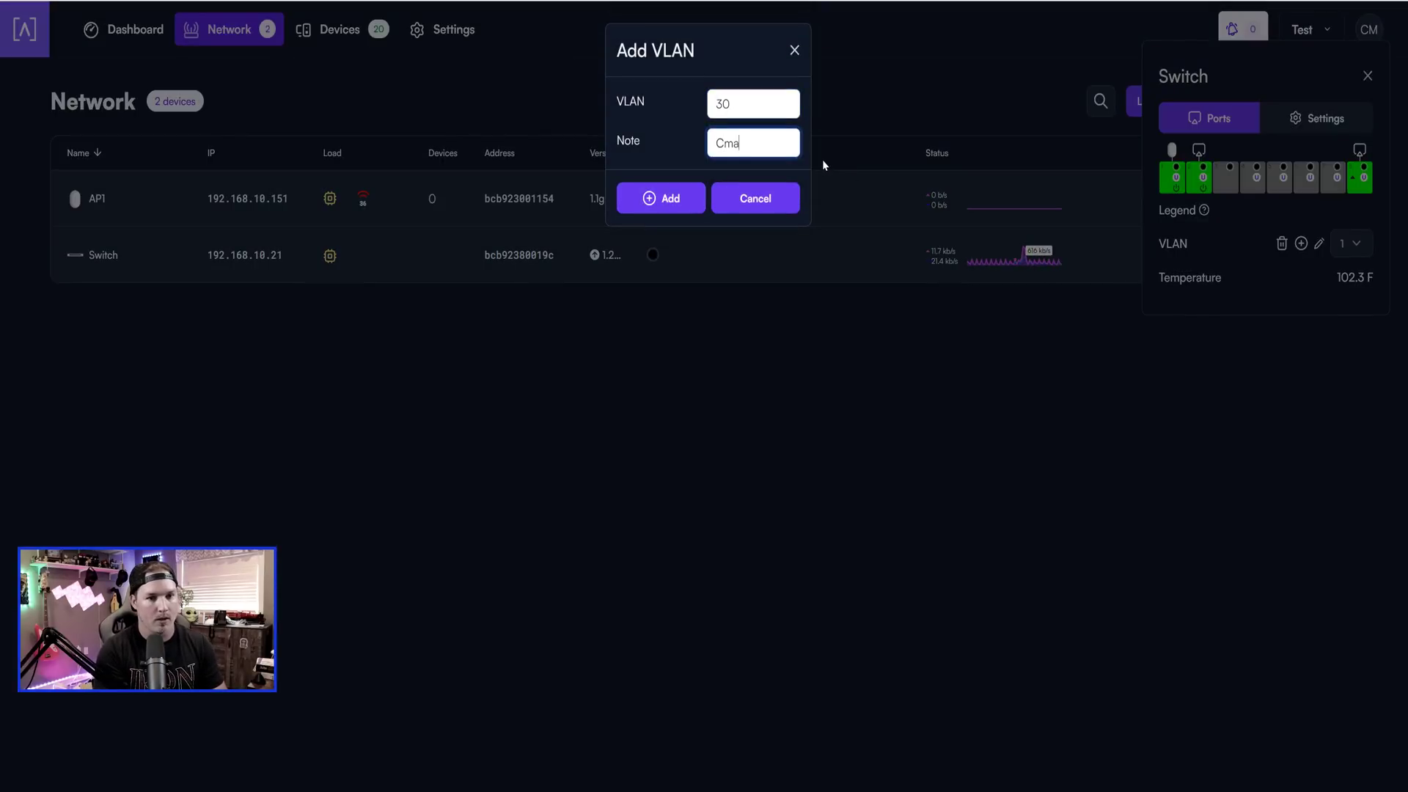
{"action": "key", "text": "BackSpace"}
{"action": "type", "text": "mera"}
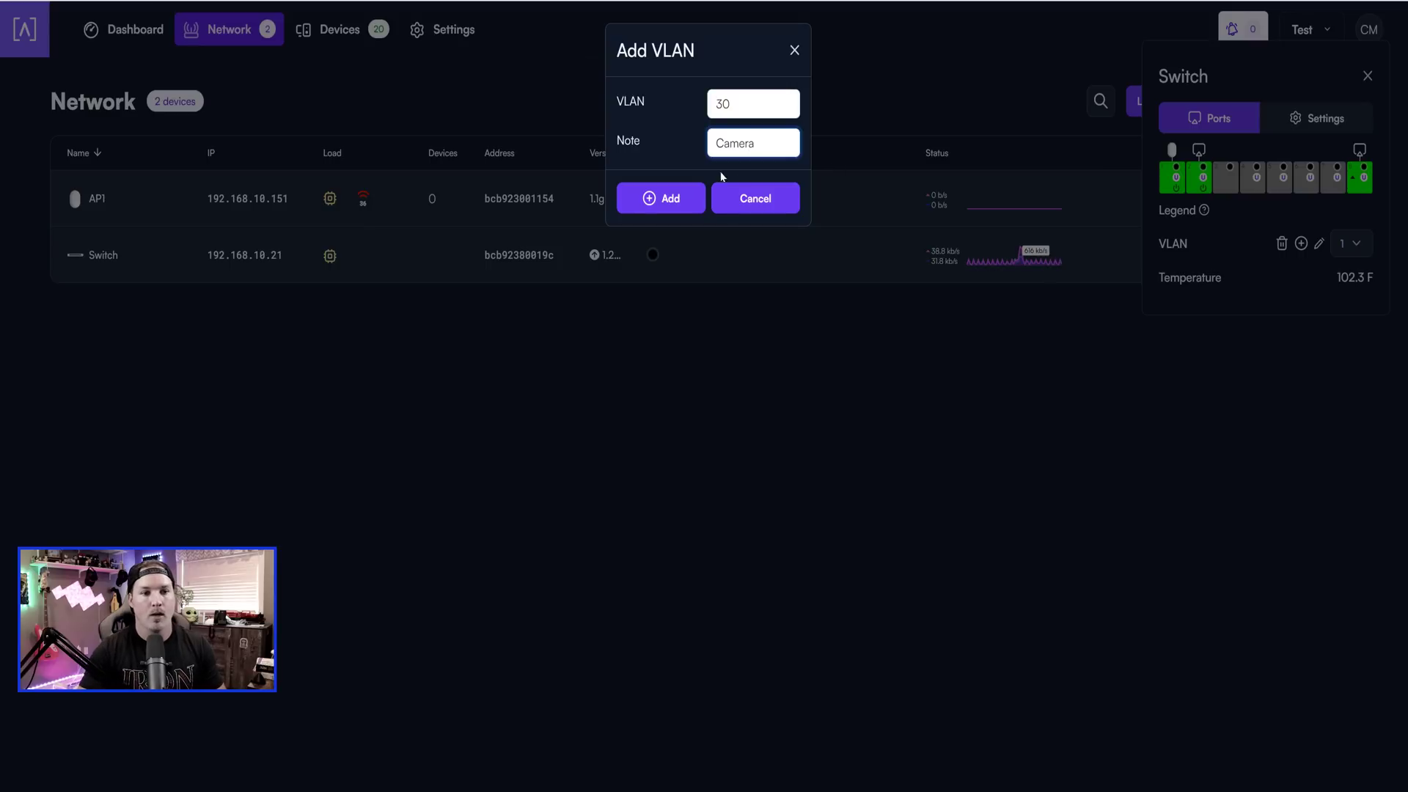
{"action": "left_click", "coordinate": [670, 211]}
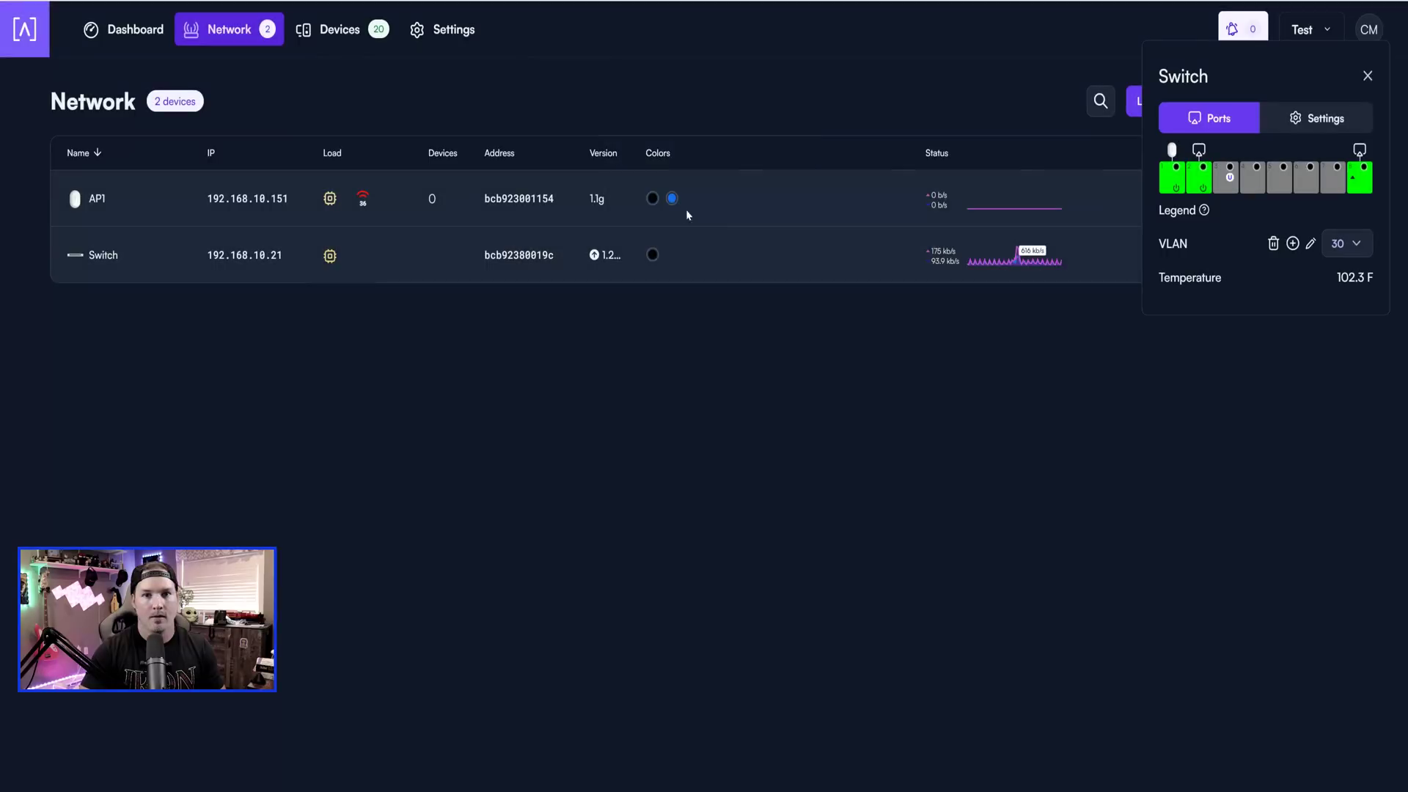
{"action": "left_click", "coordinate": [1293, 243]}
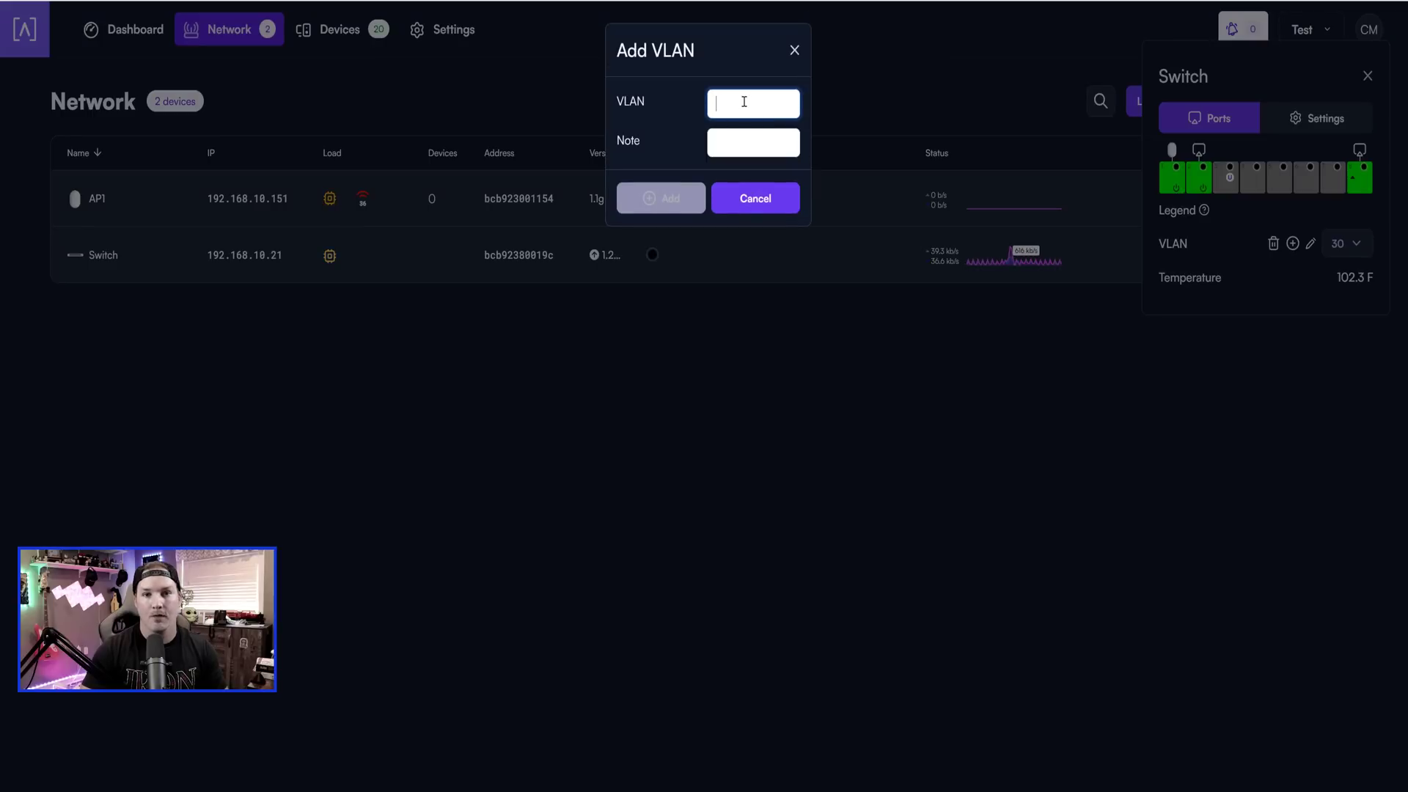
{"action": "type", "text": "4"}
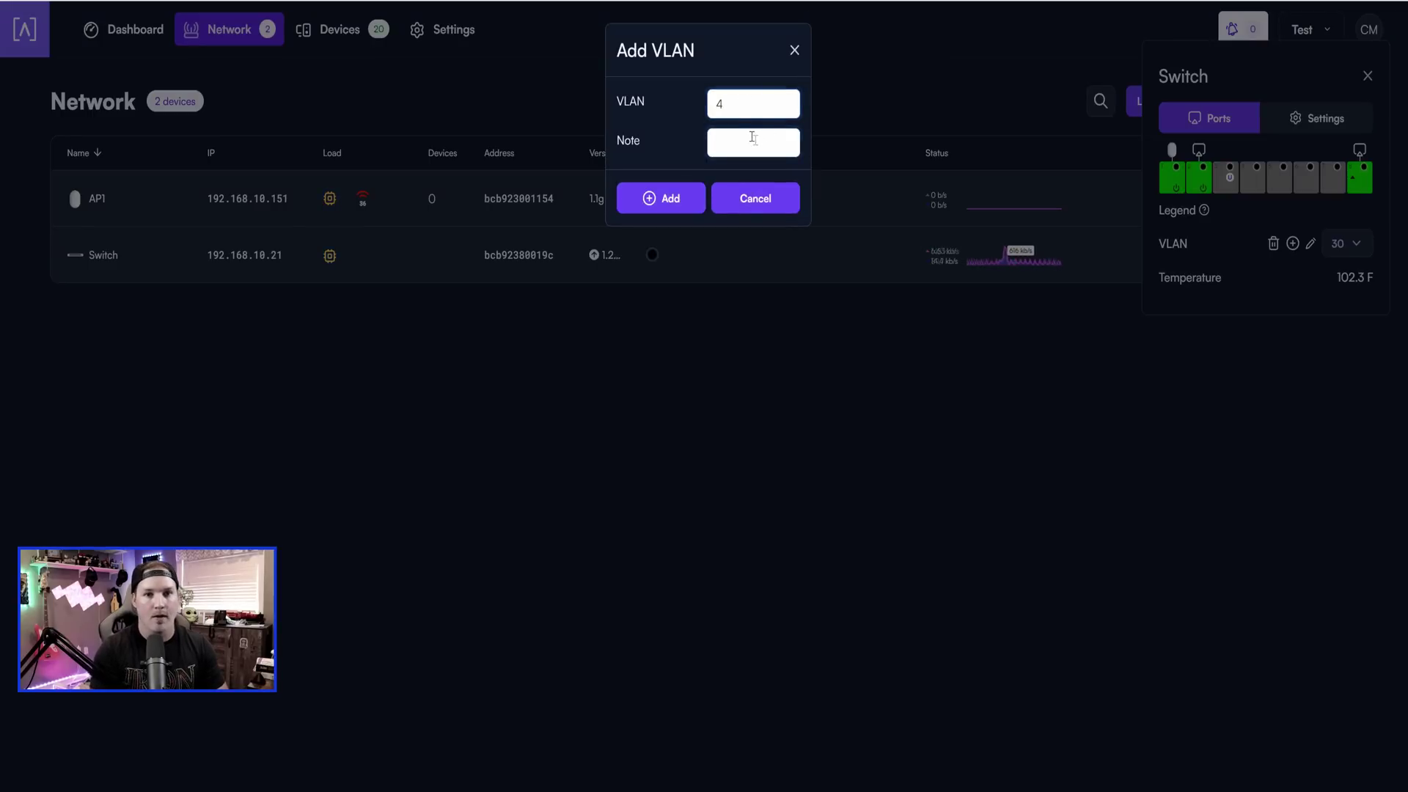
{"action": "left_click", "coordinate": [752, 137]}
{"action": "type", "text": "VOIP"}
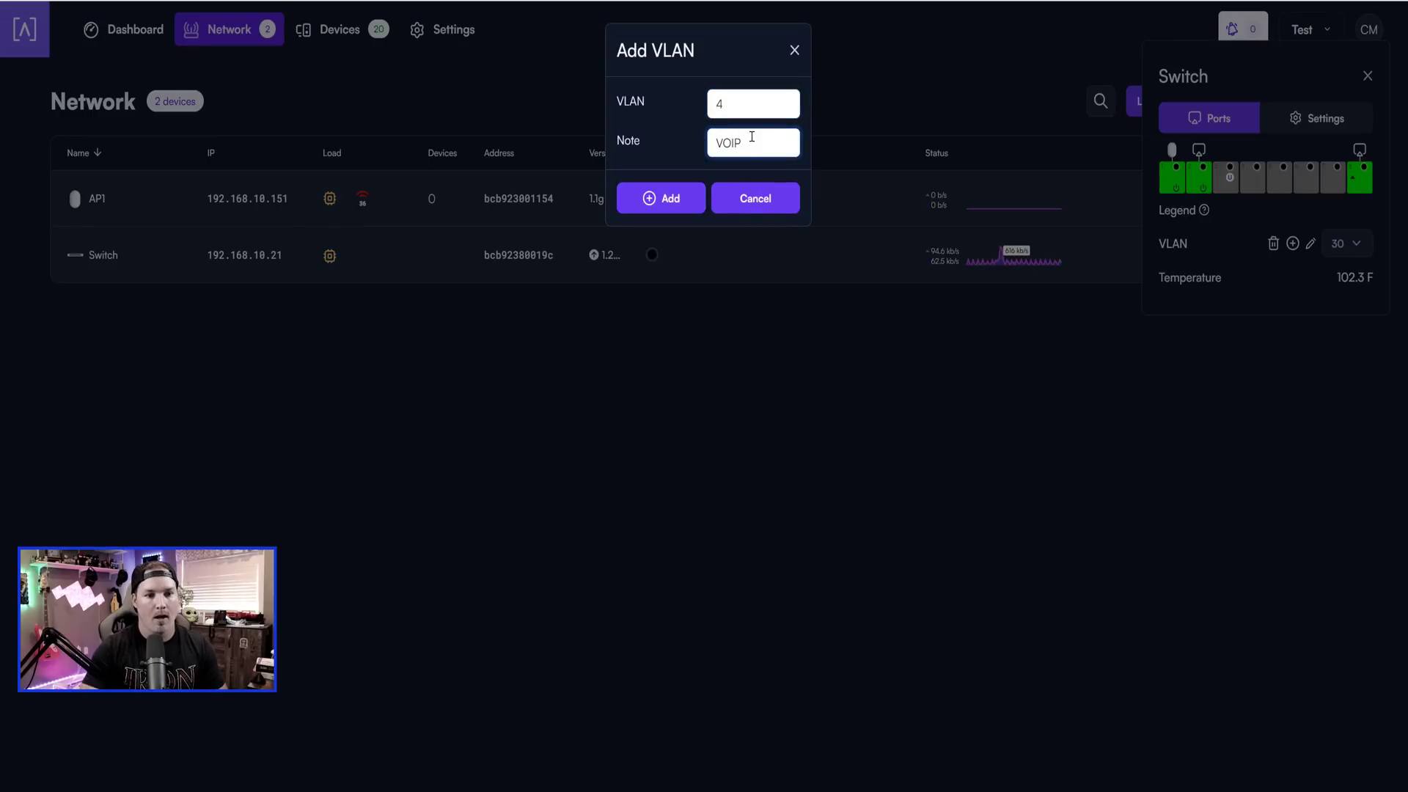
{"action": "left_click", "coordinate": [662, 198]}
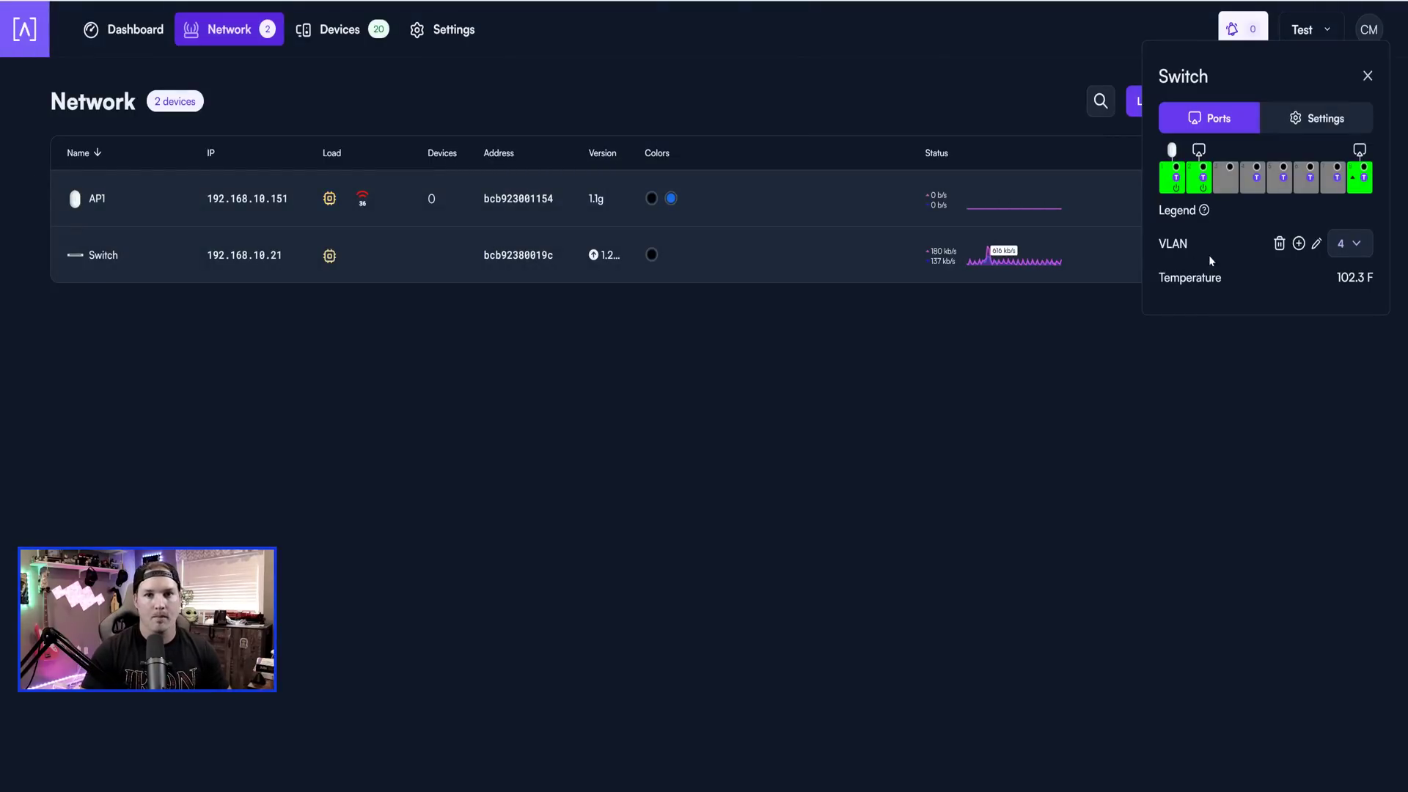
{"action": "left_click", "coordinate": [1343, 249]}
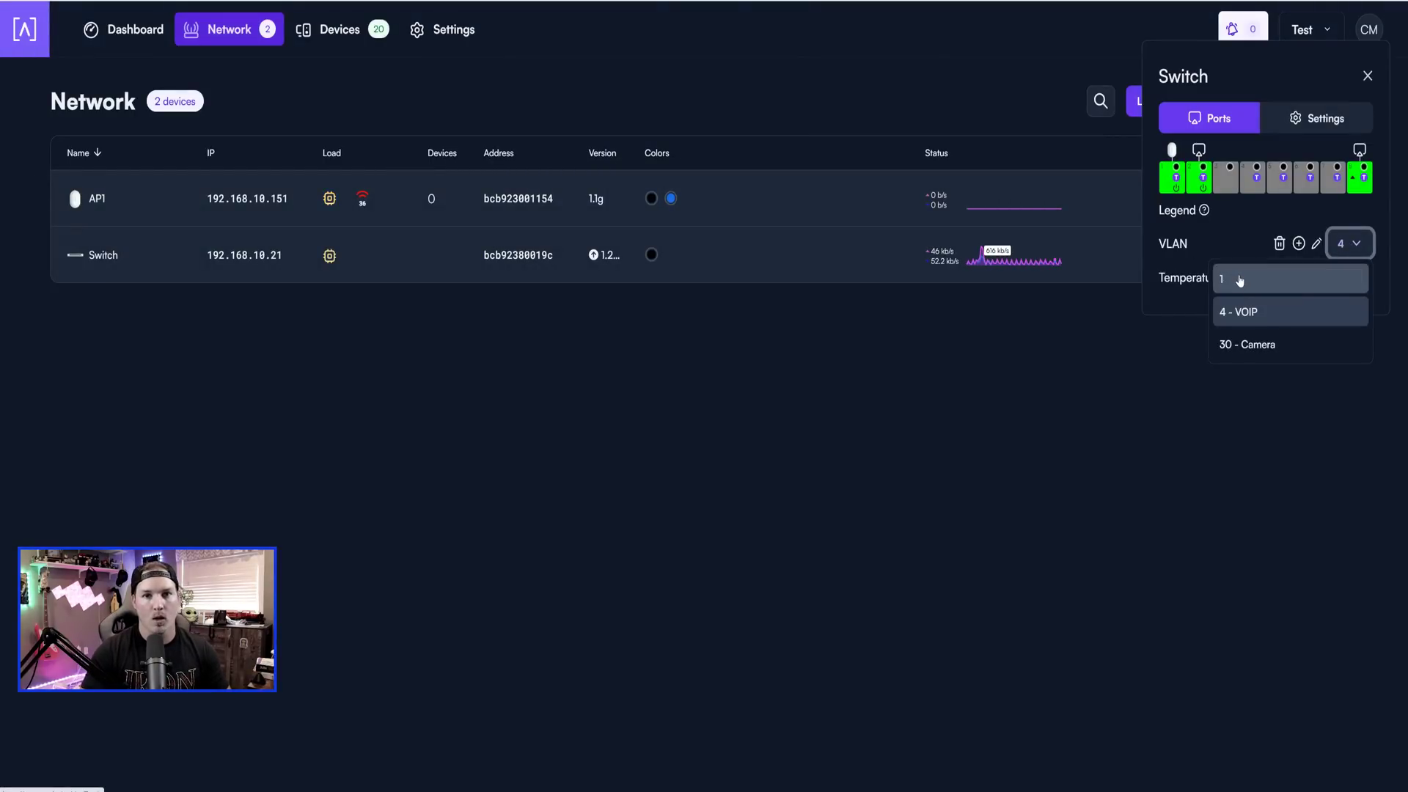
{"action": "left_click", "coordinate": [1252, 393]}
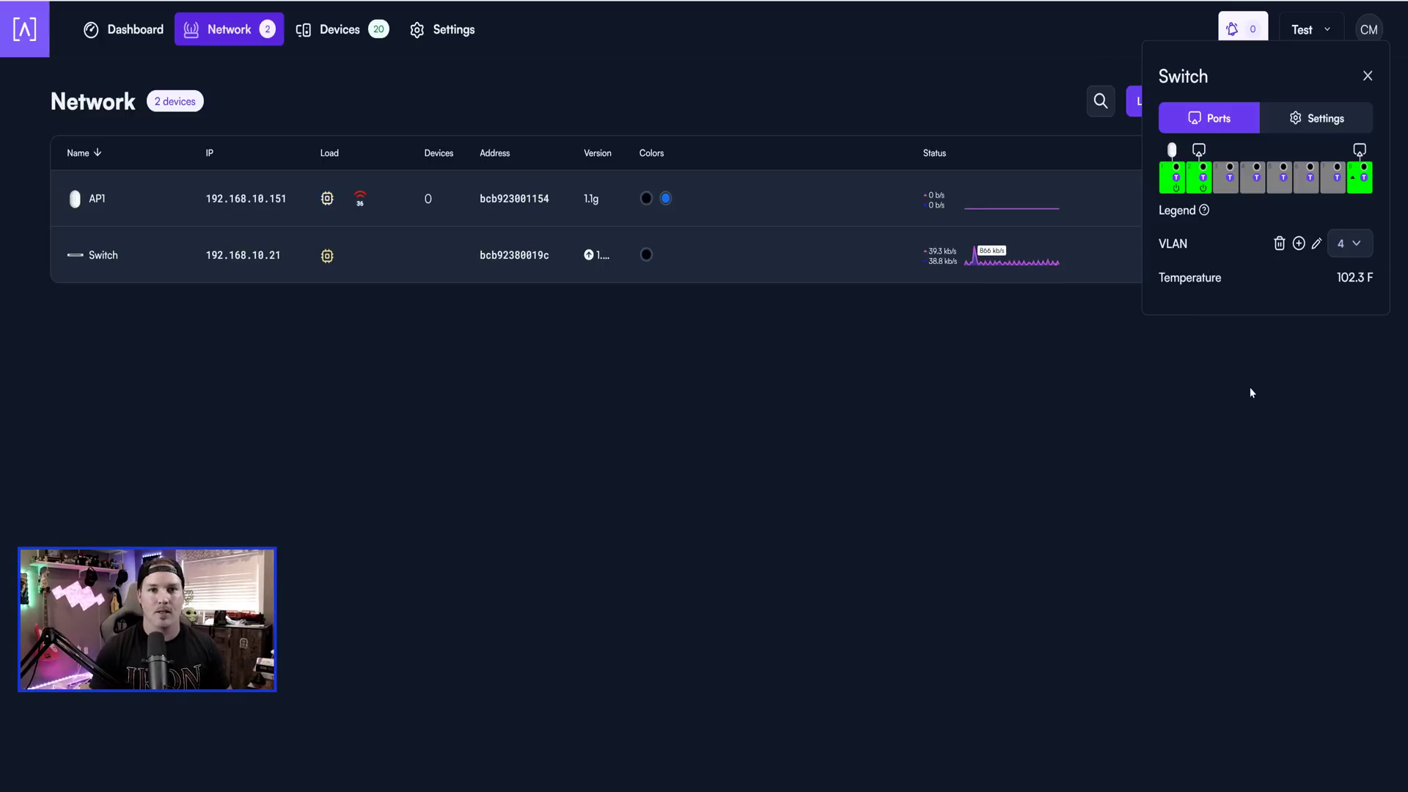
Step: Deselect VLANs 1, 4 and 30 from port 3's allowed VLANs, then close without saving
{"action": "left_click", "coordinate": [1231, 185]}
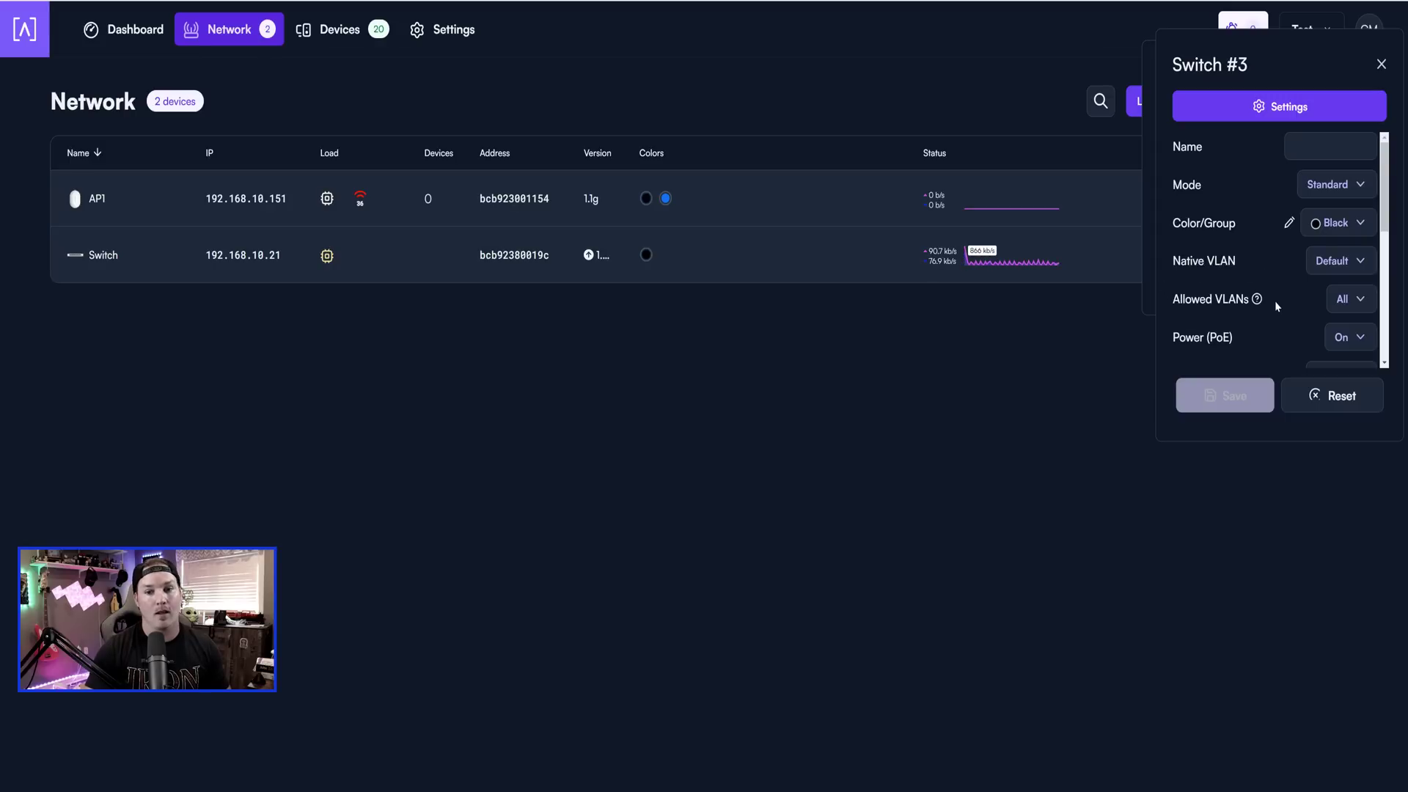
{"action": "left_click", "coordinate": [1365, 305]}
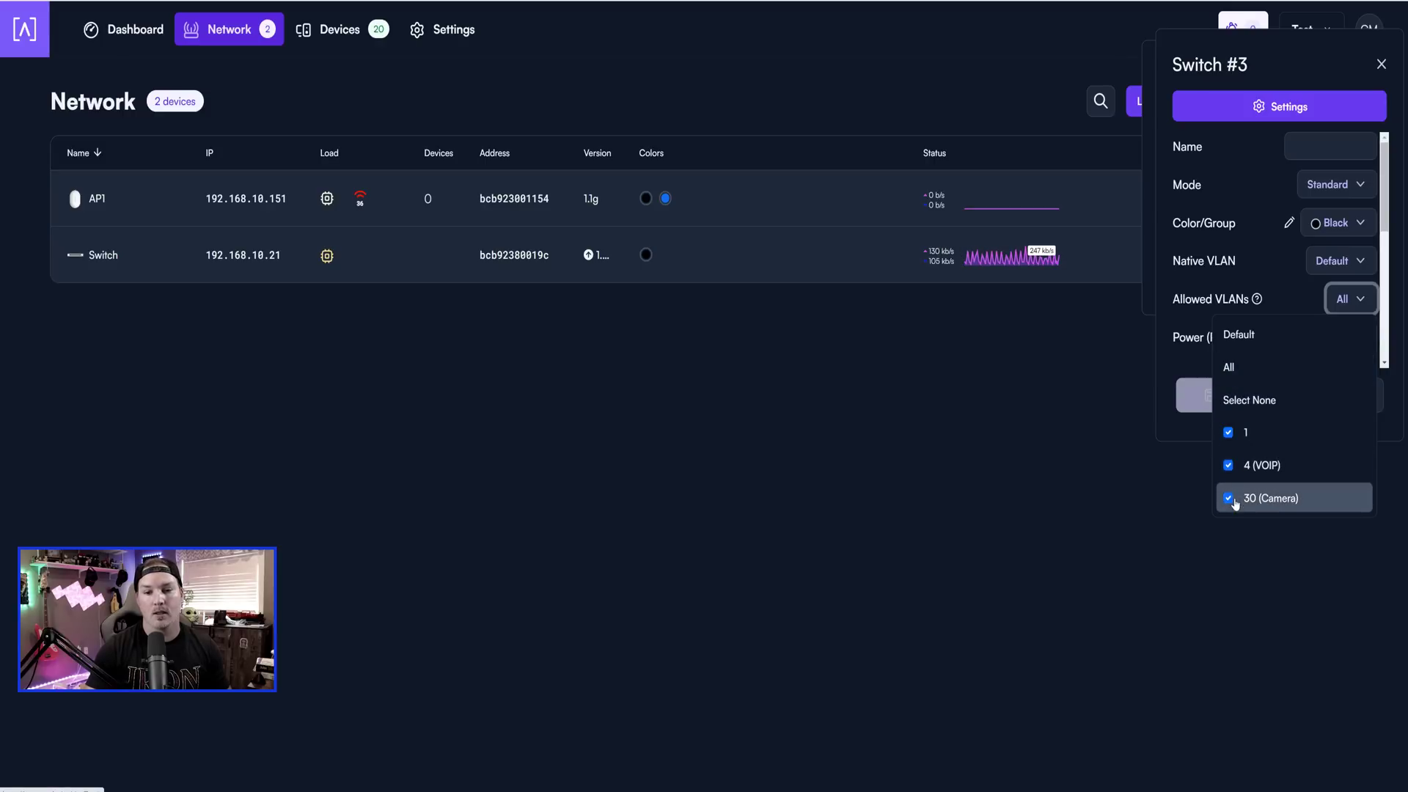
{"action": "left_click", "coordinate": [1228, 434]}
{"action": "left_click", "coordinate": [1229, 466]}
{"action": "left_click", "coordinate": [1229, 499]}
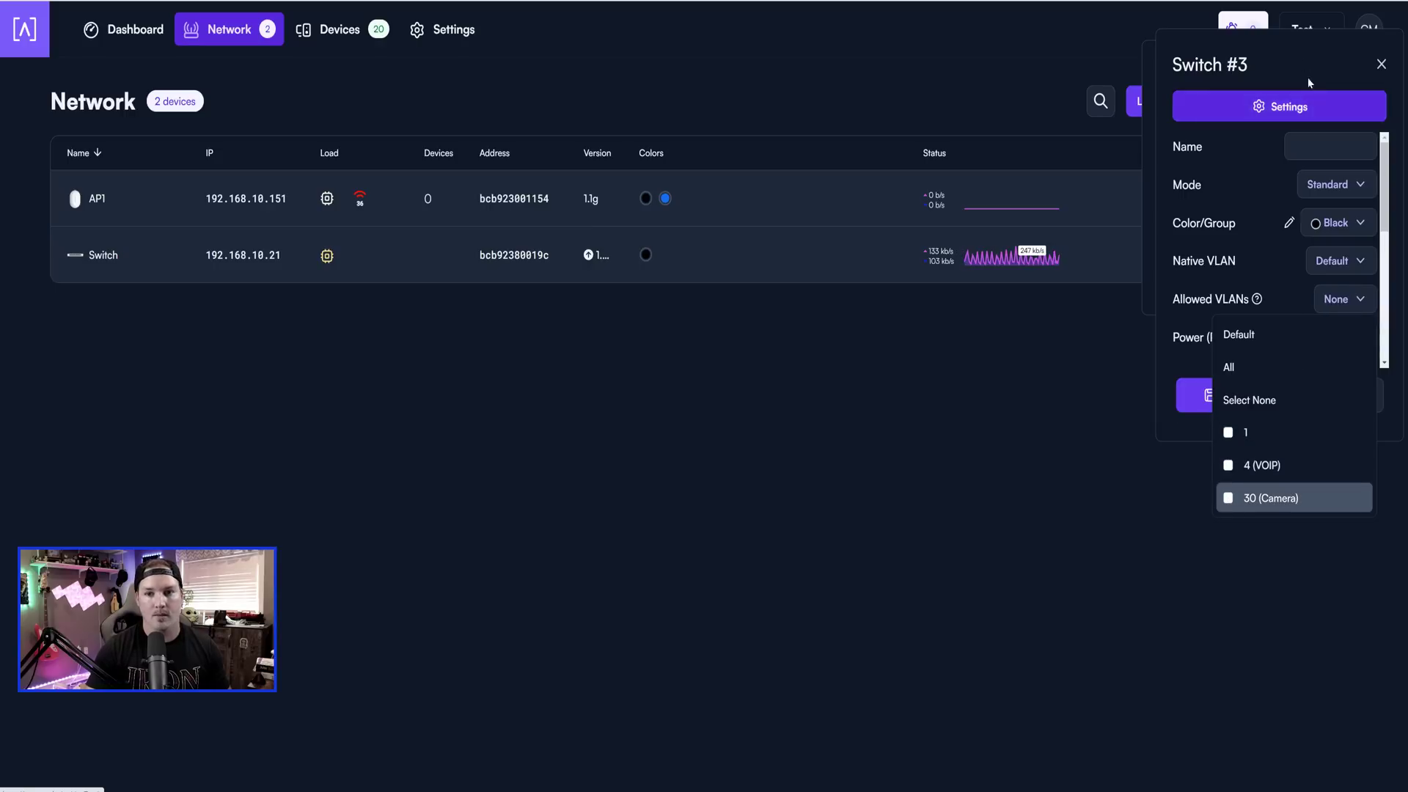
{"action": "left_click", "coordinate": [1382, 63]}
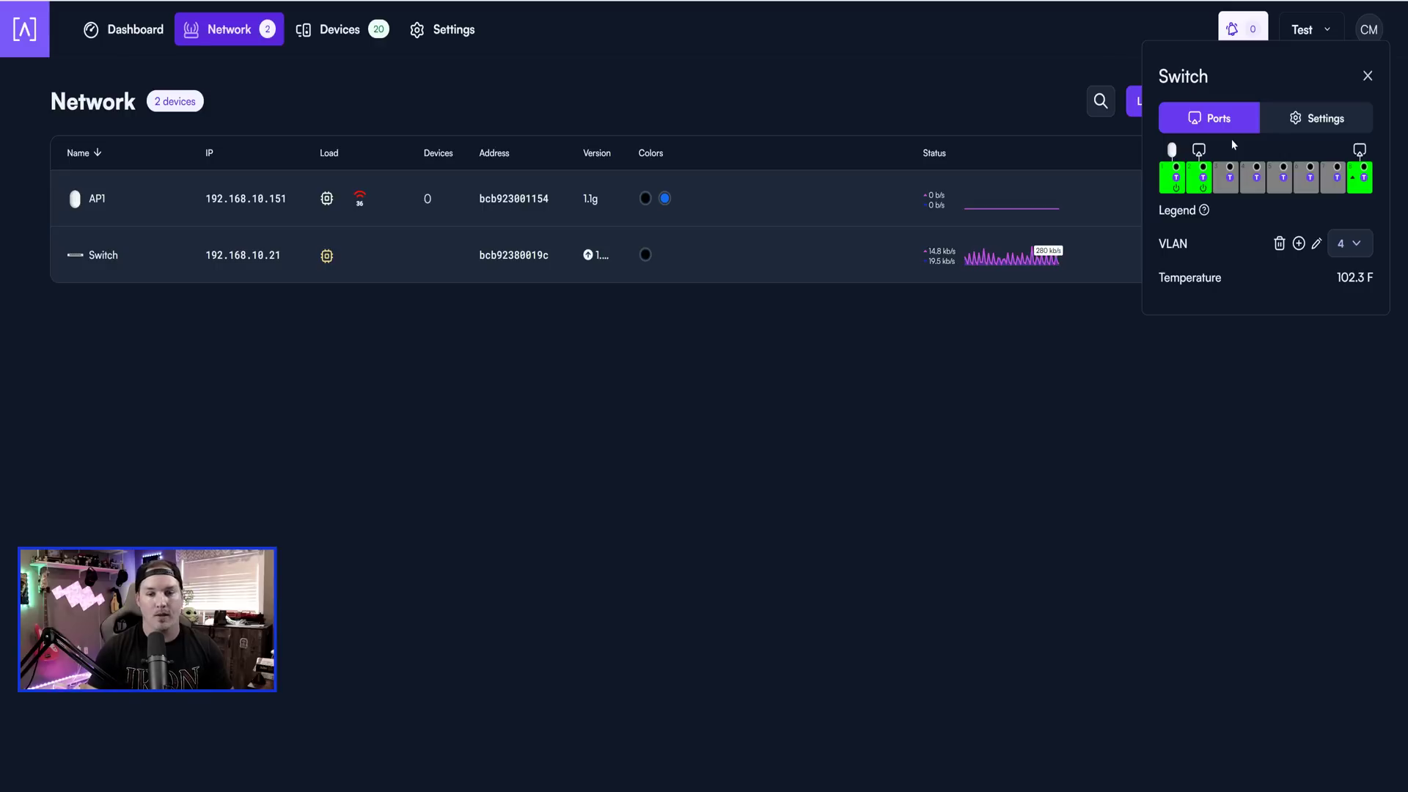
Step: Set port 3's allowed VLANs to none and a custom native VLAN 30, then save
{"action": "left_click", "coordinate": [1228, 185]}
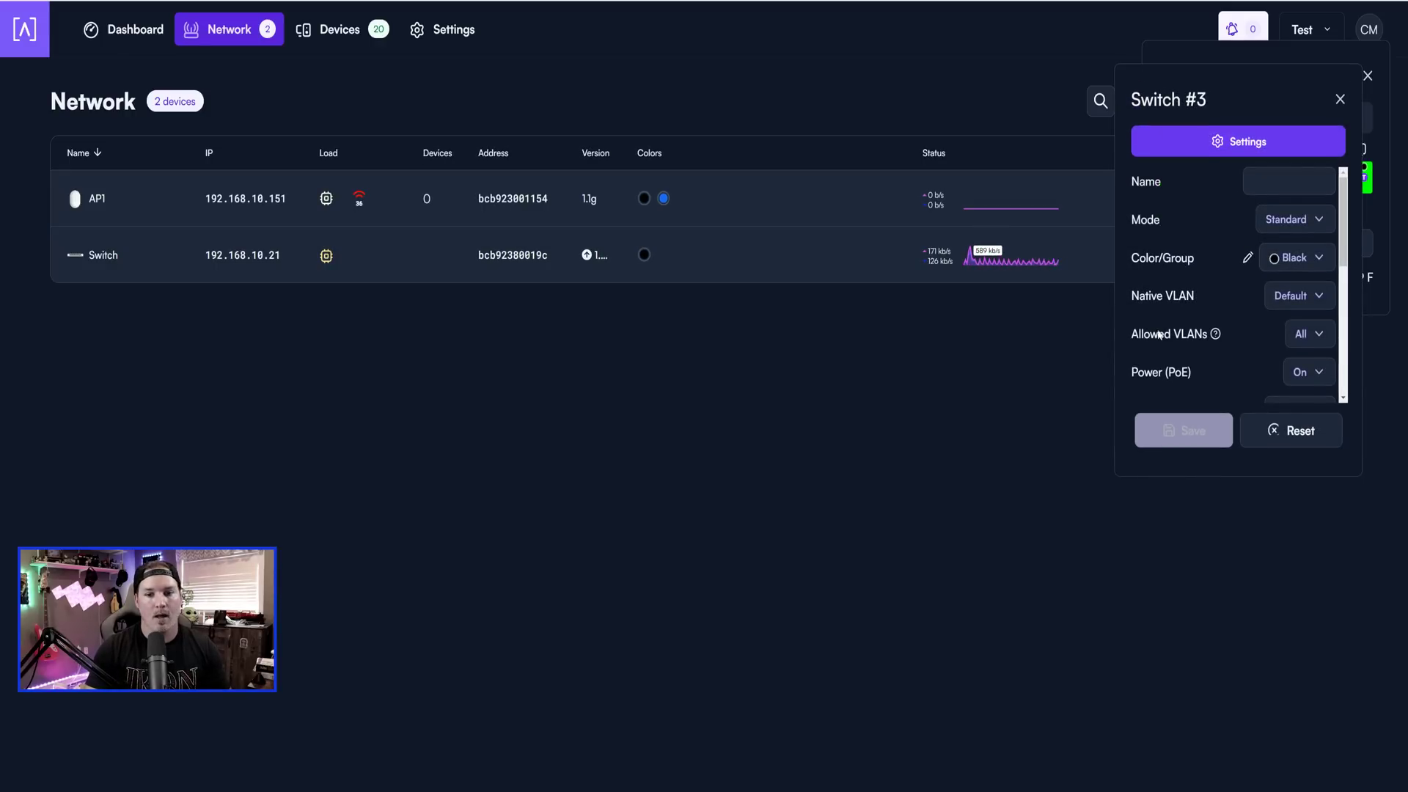
{"action": "left_click", "coordinate": [1301, 334]}
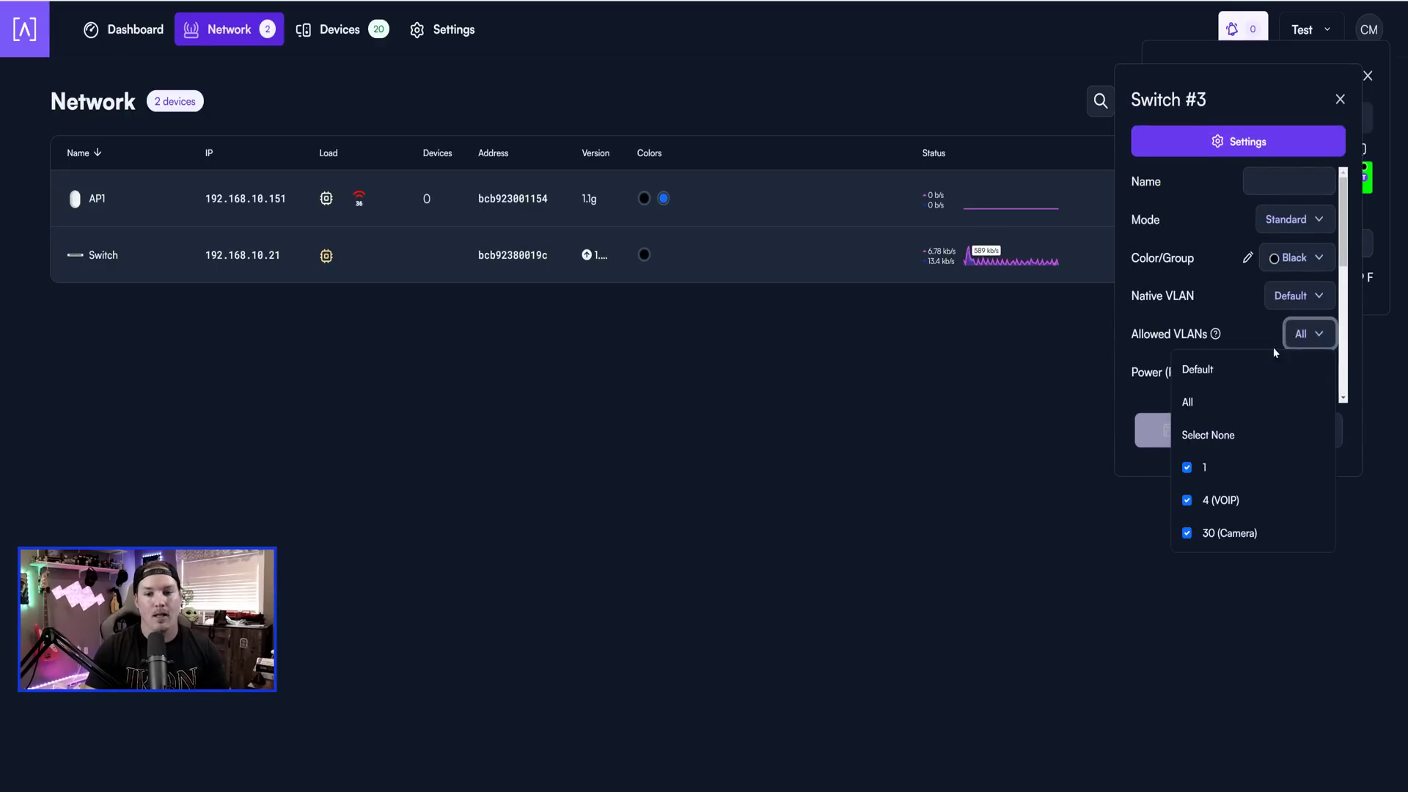
{"action": "left_click", "coordinate": [1217, 437]}
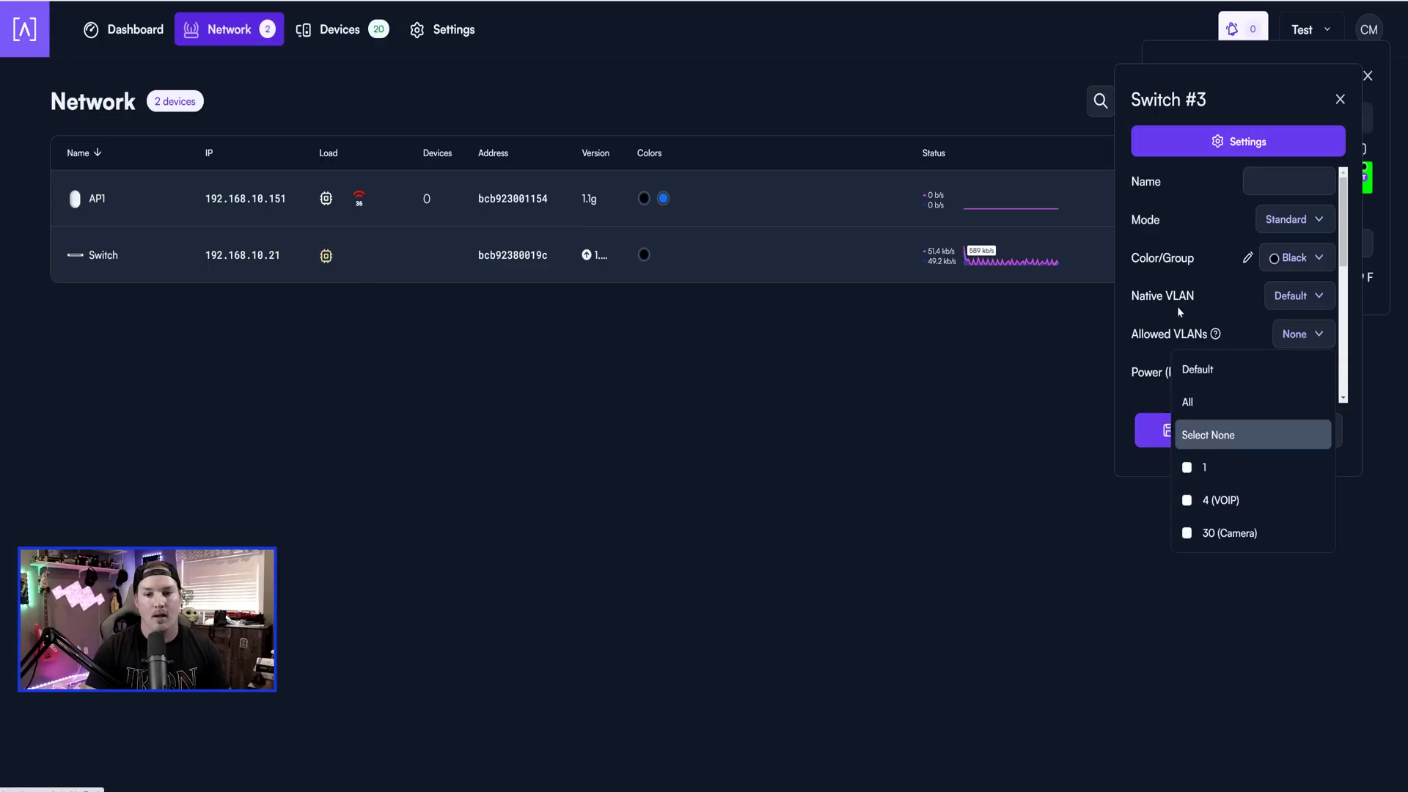
{"action": "left_click", "coordinate": [1201, 300]}
{"action": "left_click", "coordinate": [1289, 297]}
{"action": "left_click", "coordinate": [1243, 369]}
{"action": "type", "text": "30"}
{"action": "key", "text": "Return"}
{"action": "left_click", "coordinate": [1171, 433]}
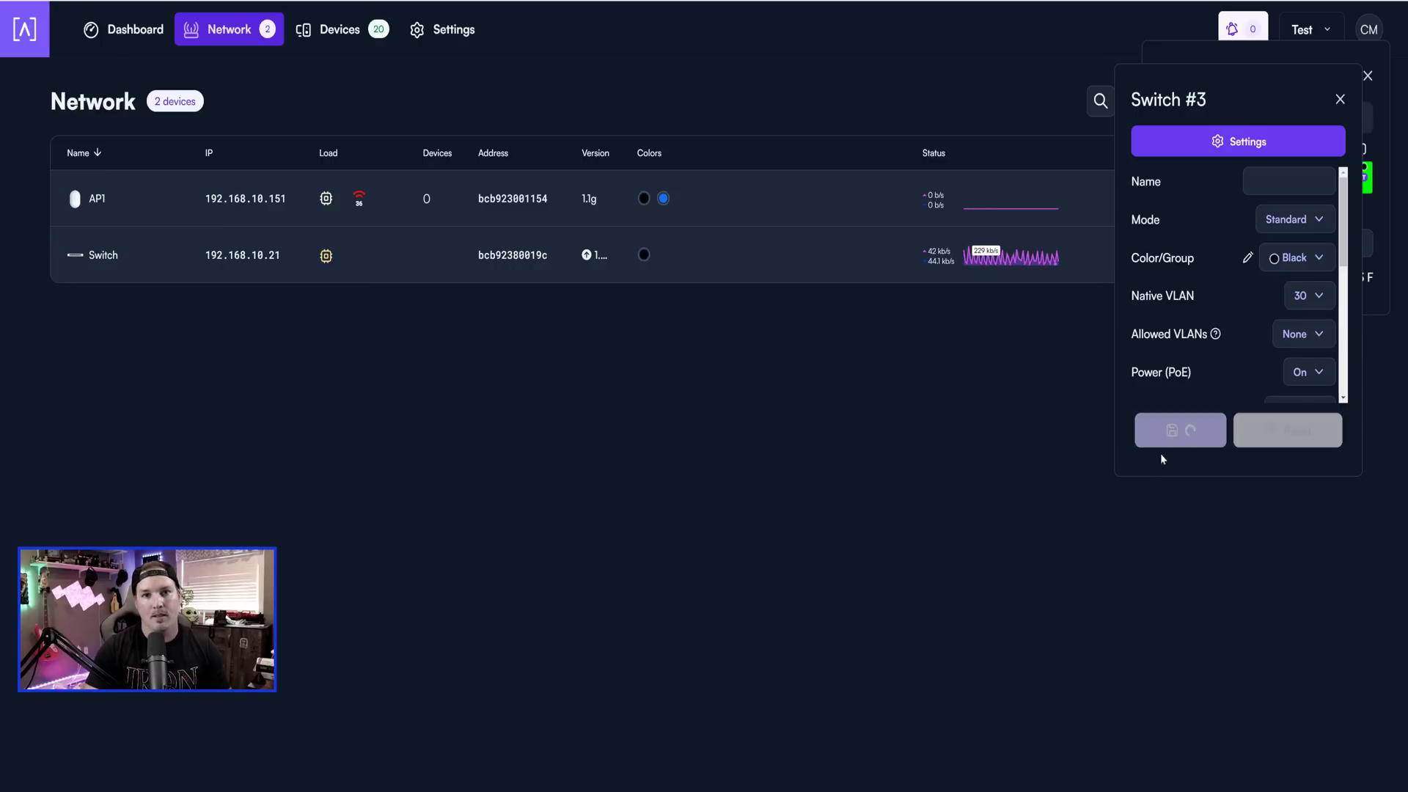
{"action": "left_click", "coordinate": [1119, 546]}
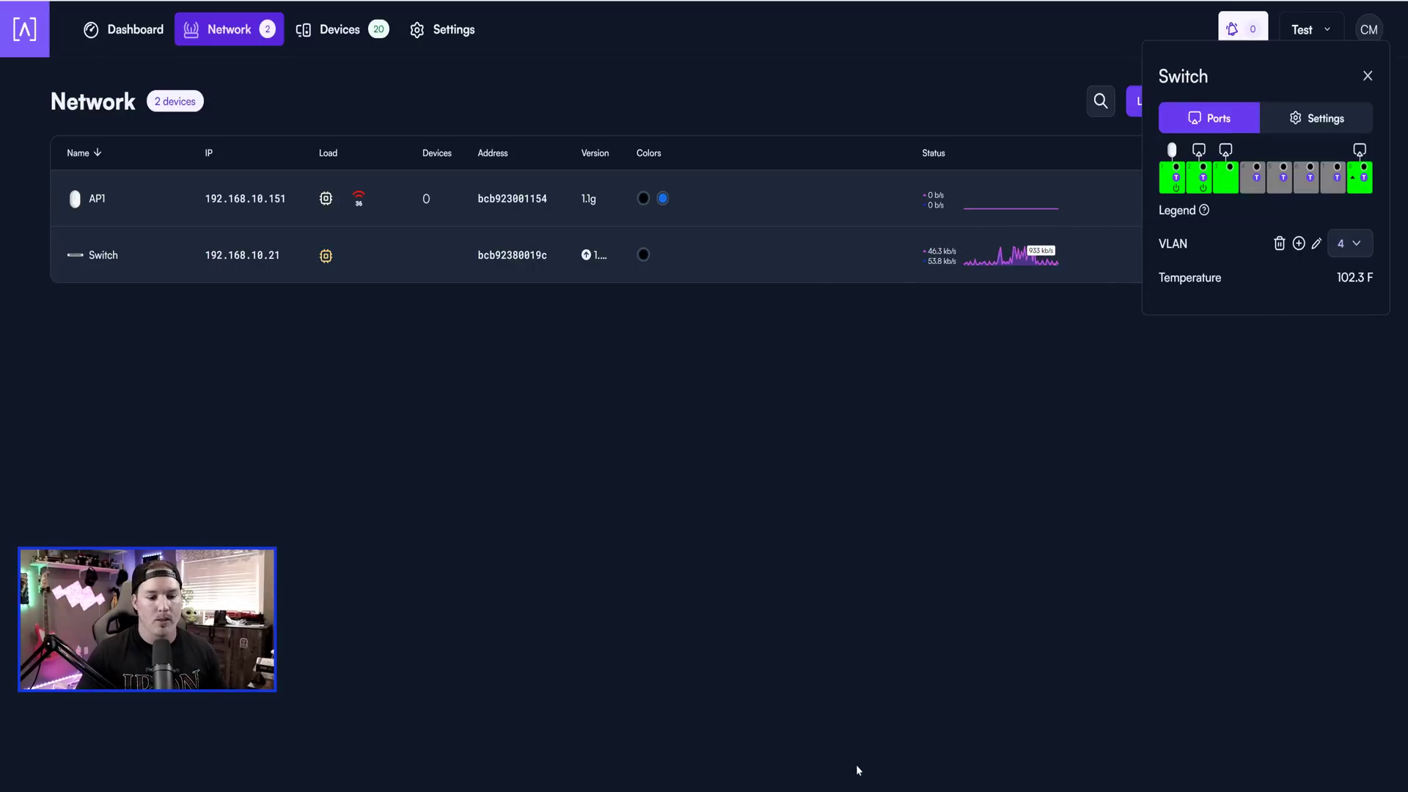
Step: Run ipconfig in Command Prompt to confirm the wired adapter got 192.168.30.195
{"action": "left_click", "coordinate": [774, 776]}
{"action": "left_click_drag", "start_coordinate": [620, 15], "coordinate": [868, 8]}
{"action": "type", "text": "ipconfig"}
{"action": "key", "text": "Return"}
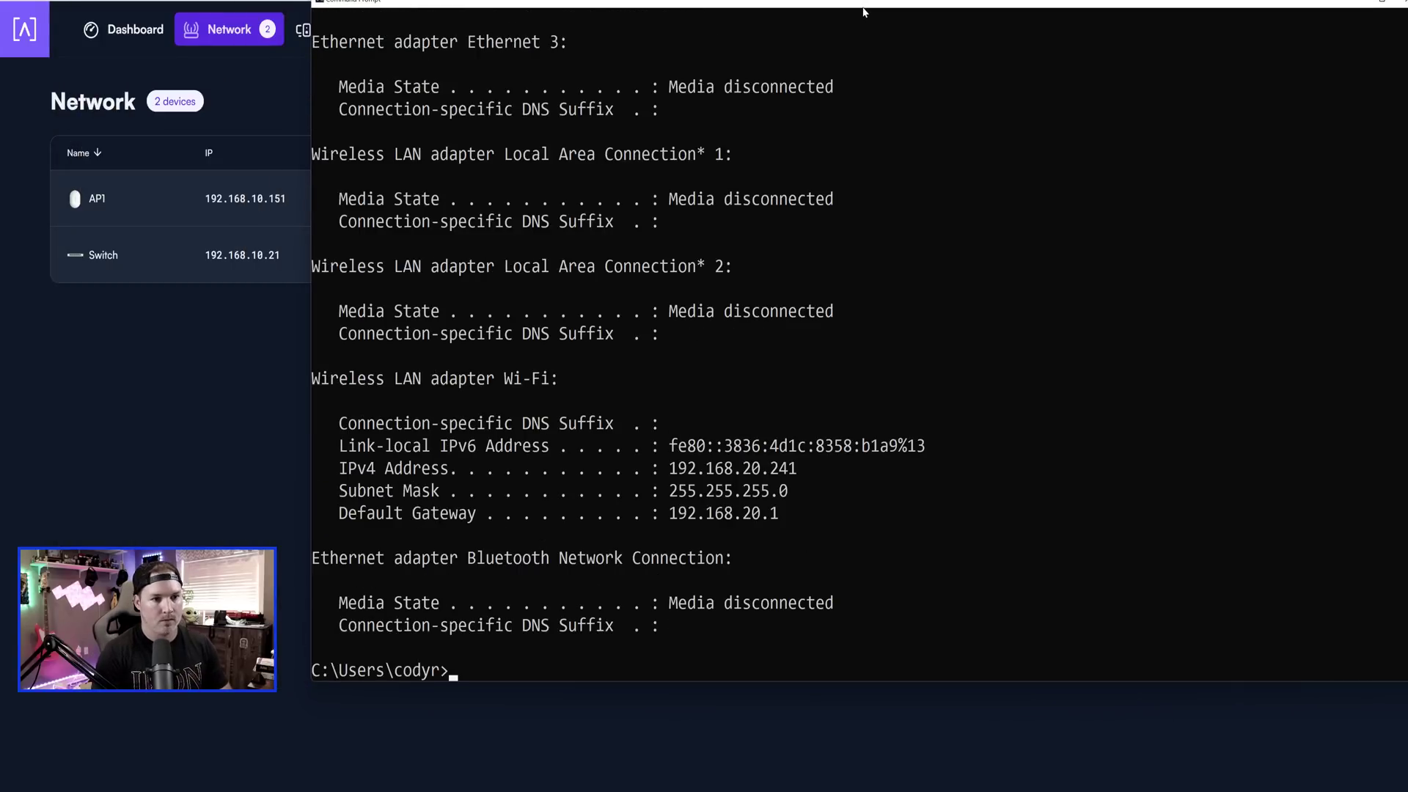
{"action": "scroll", "coordinate": [843, 323], "scroll_direction": "up", "scroll_amount": 5}
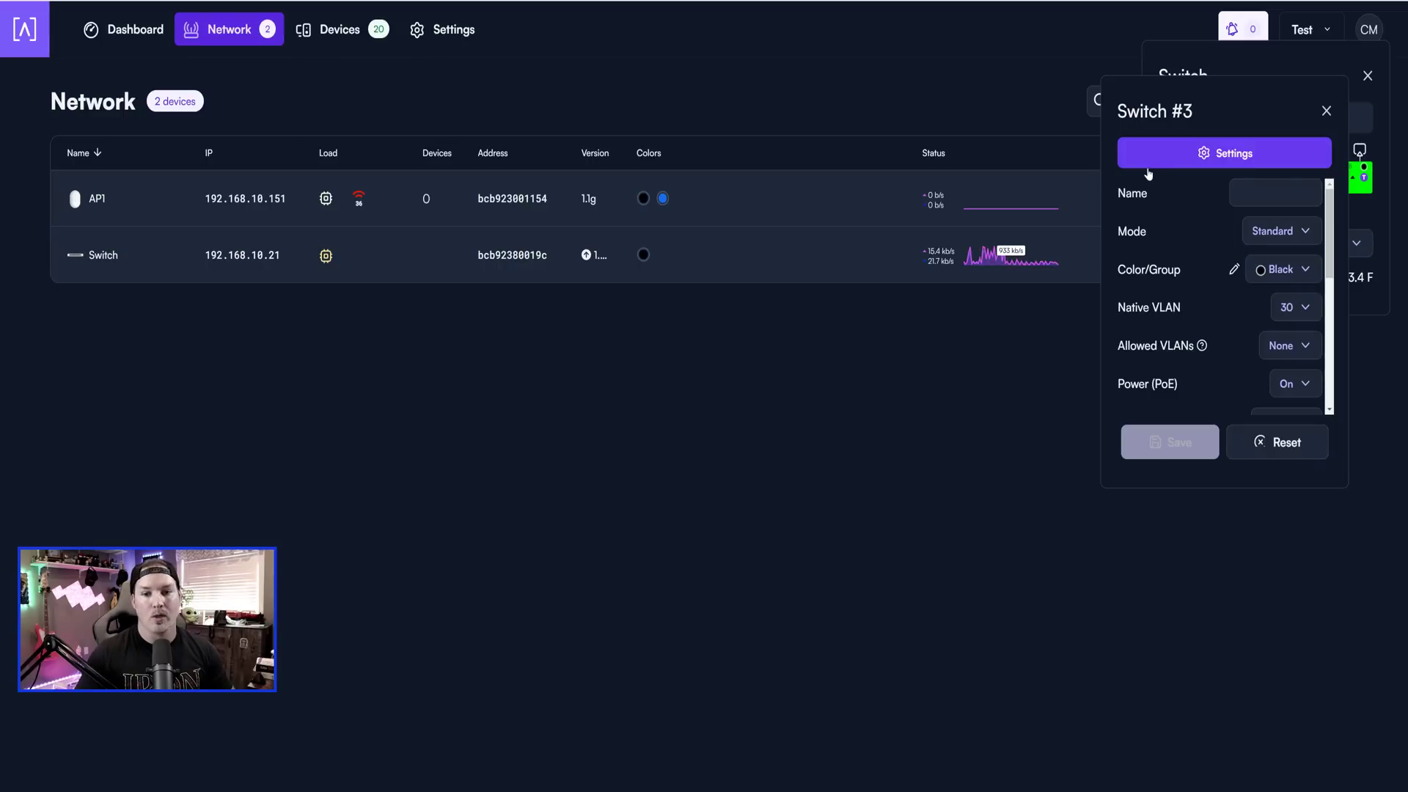
{"action": "left_click", "coordinate": [1279, 233]}
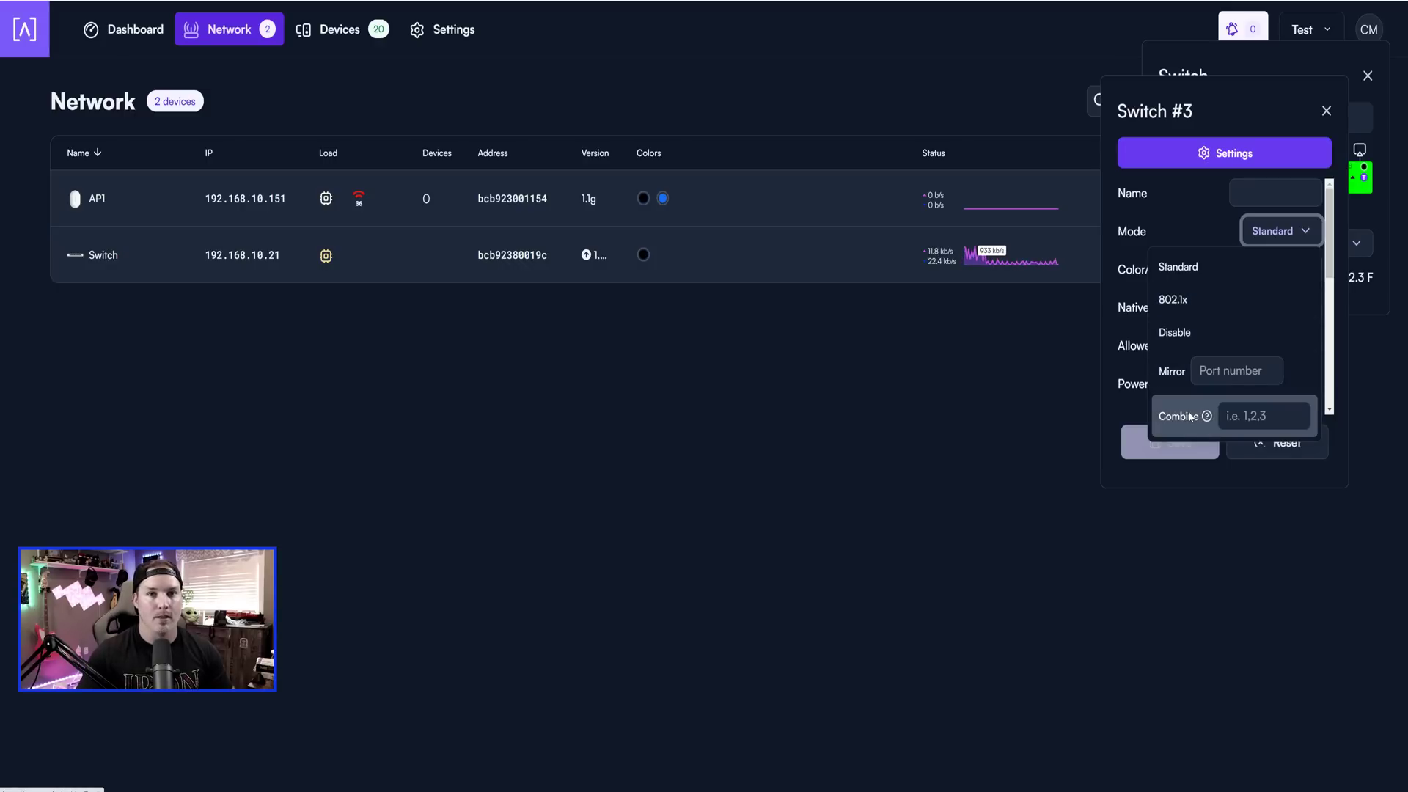
{"action": "left_click", "coordinate": [1161, 270]}
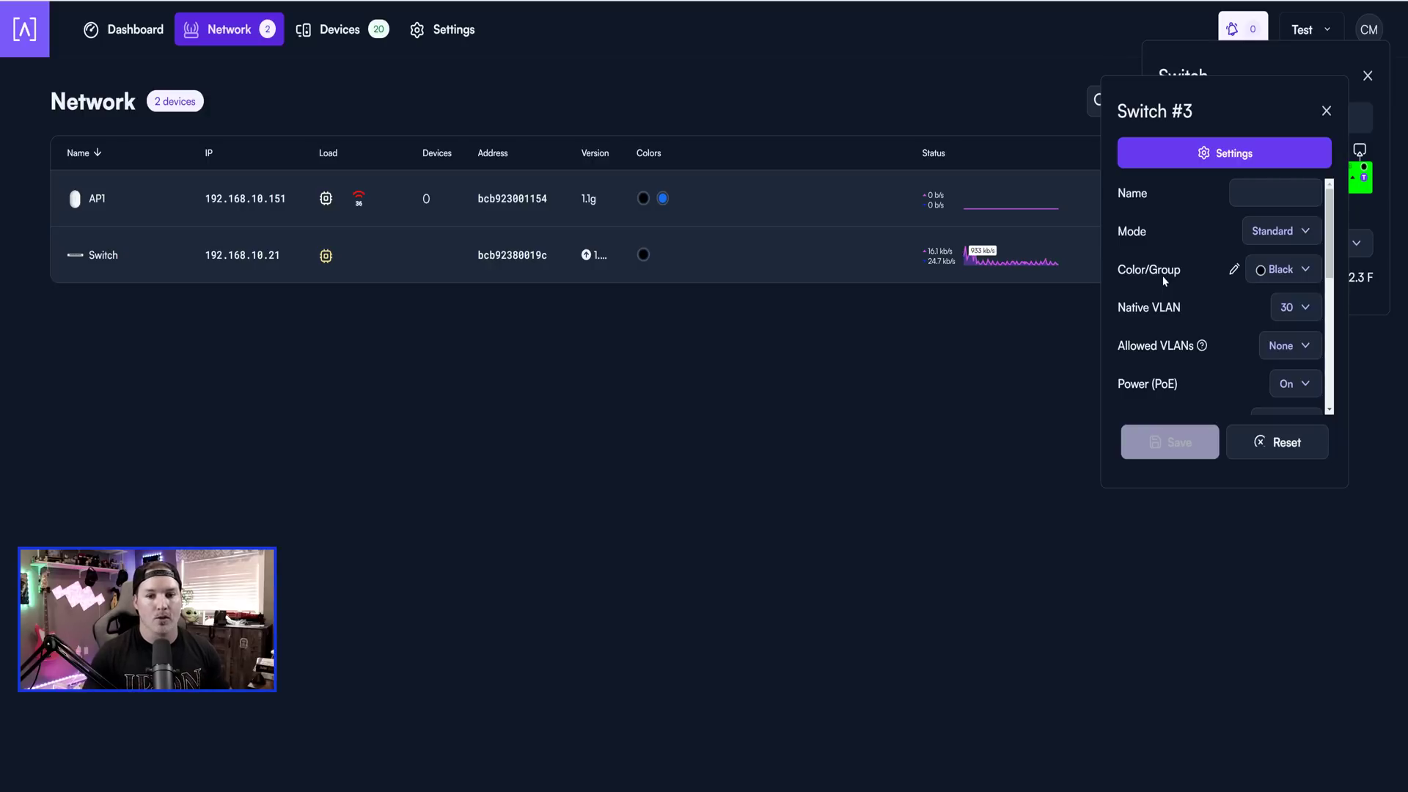
{"action": "scroll", "coordinate": [1157, 293], "scroll_direction": "down", "scroll_amount": 1}
{"action": "scroll", "coordinate": [1160, 313], "scroll_direction": "down", "scroll_amount": 1}
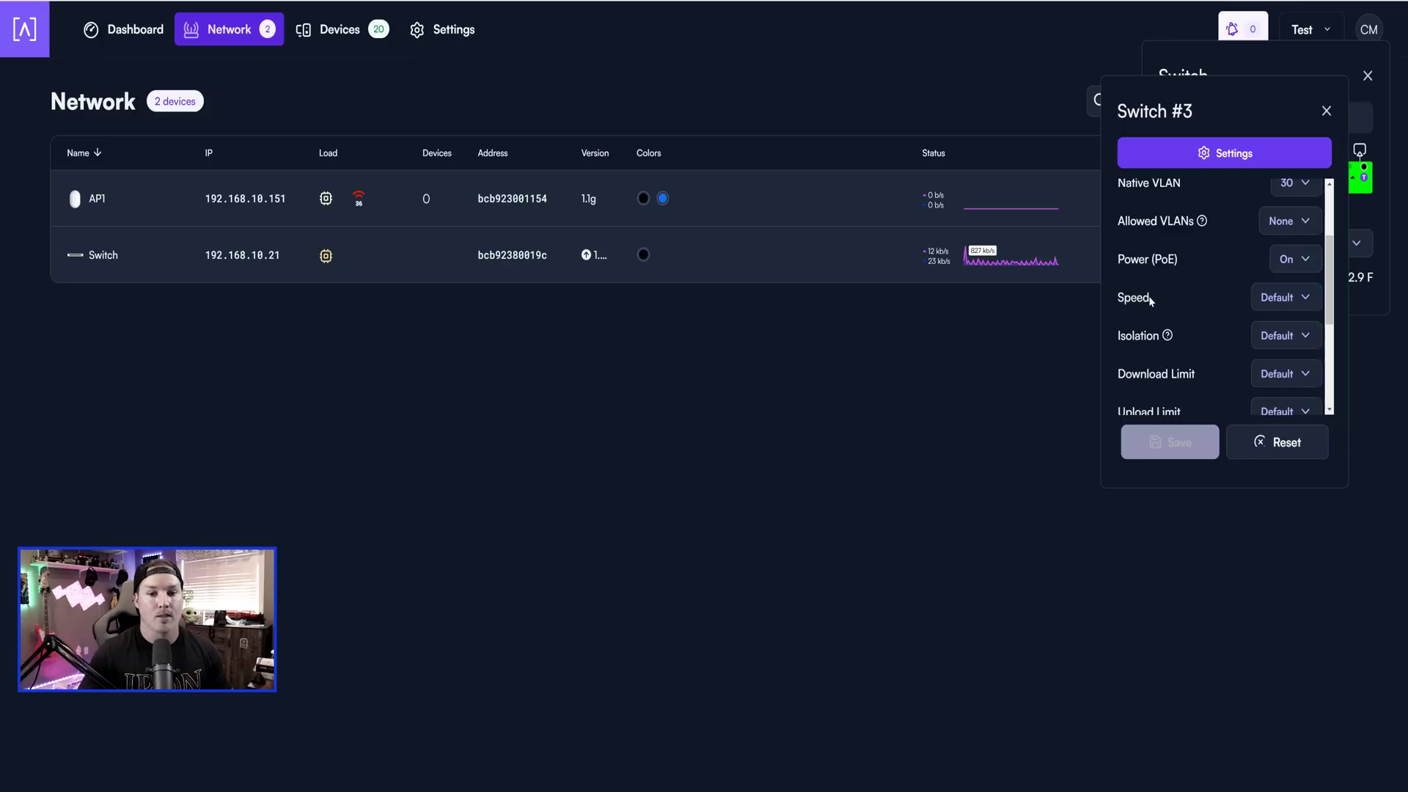
{"action": "left_click", "coordinate": [1305, 299]}
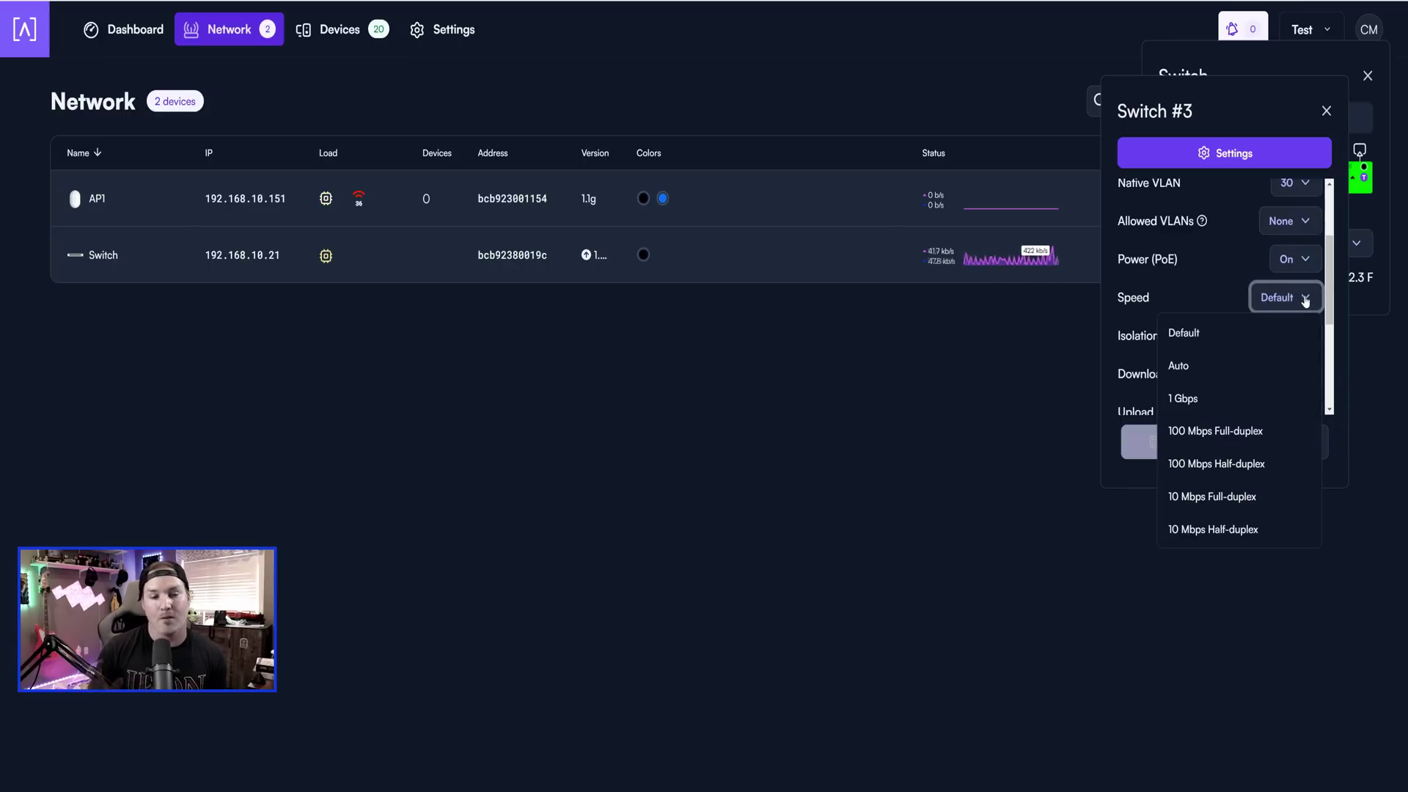
{"action": "left_click", "coordinate": [1255, 307]}
{"action": "scroll", "coordinate": [1212, 297], "scroll_direction": "down", "scroll_amount": 1}
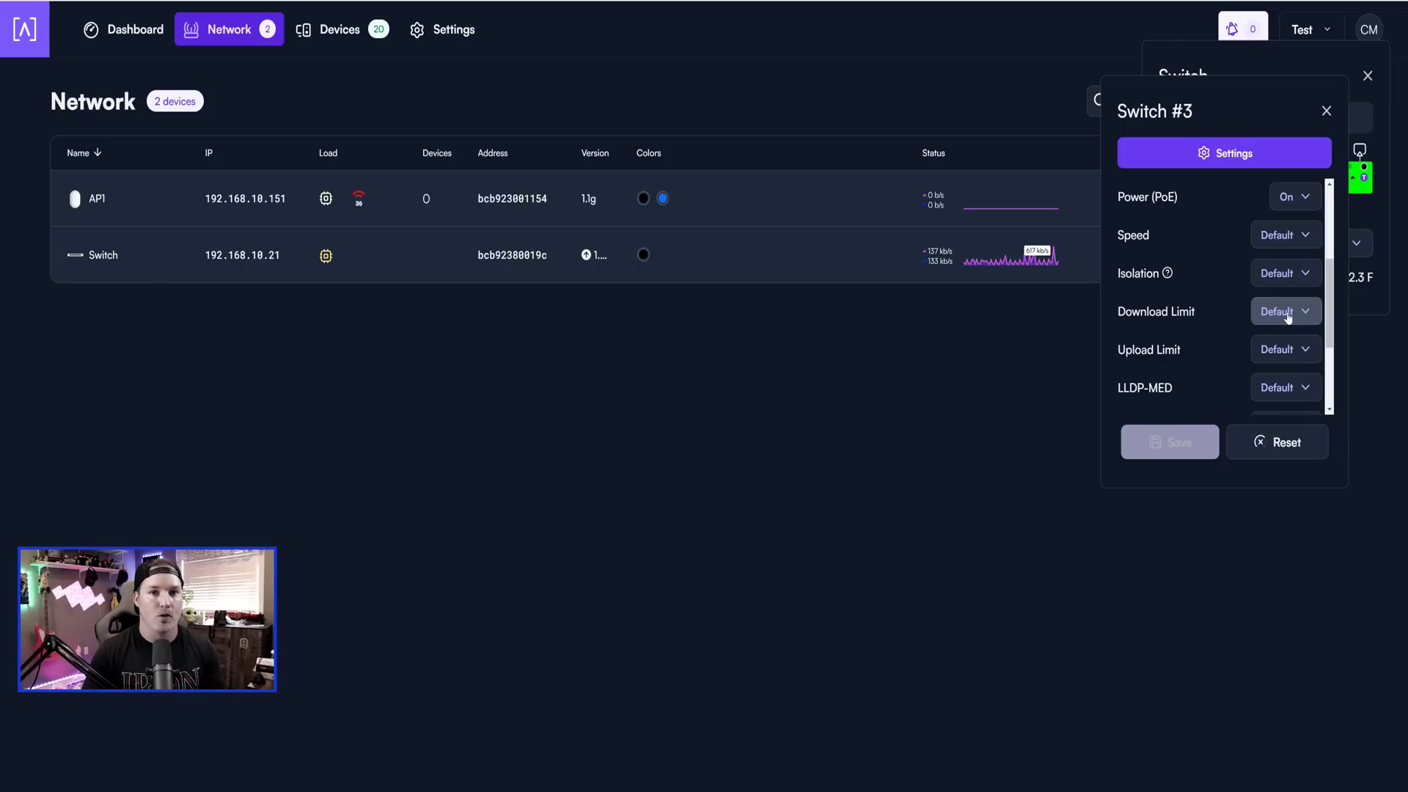
Step: Set port 3's download limit to 10 Mbps and upload limit to 2 Mbps
{"action": "left_click", "coordinate": [1289, 315]}
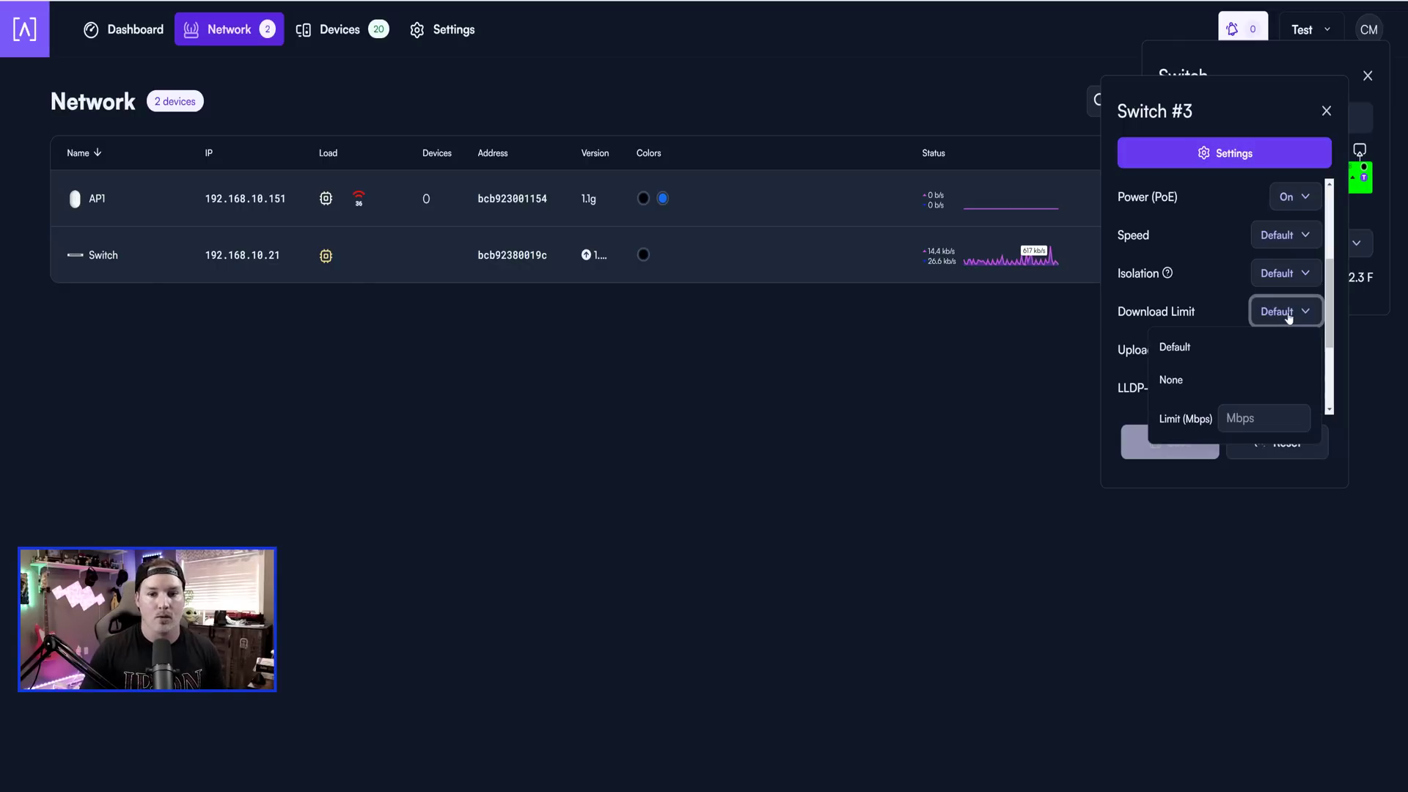
{"action": "left_click", "coordinate": [1239, 418]}
{"action": "type", "text": "10"}
{"action": "left_click", "coordinate": [1119, 314]}
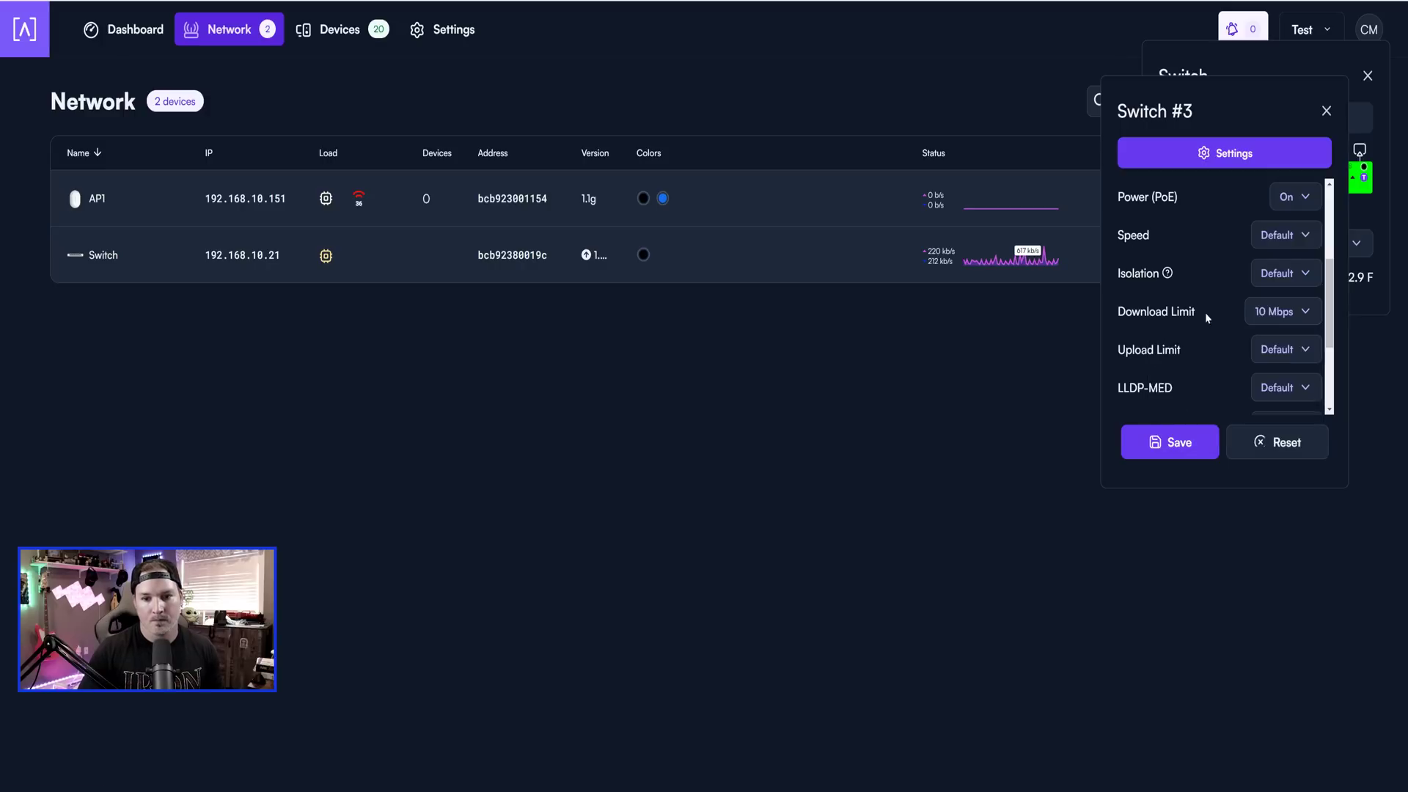
{"action": "left_click", "coordinate": [1289, 350]}
{"action": "left_click", "coordinate": [1252, 458]}
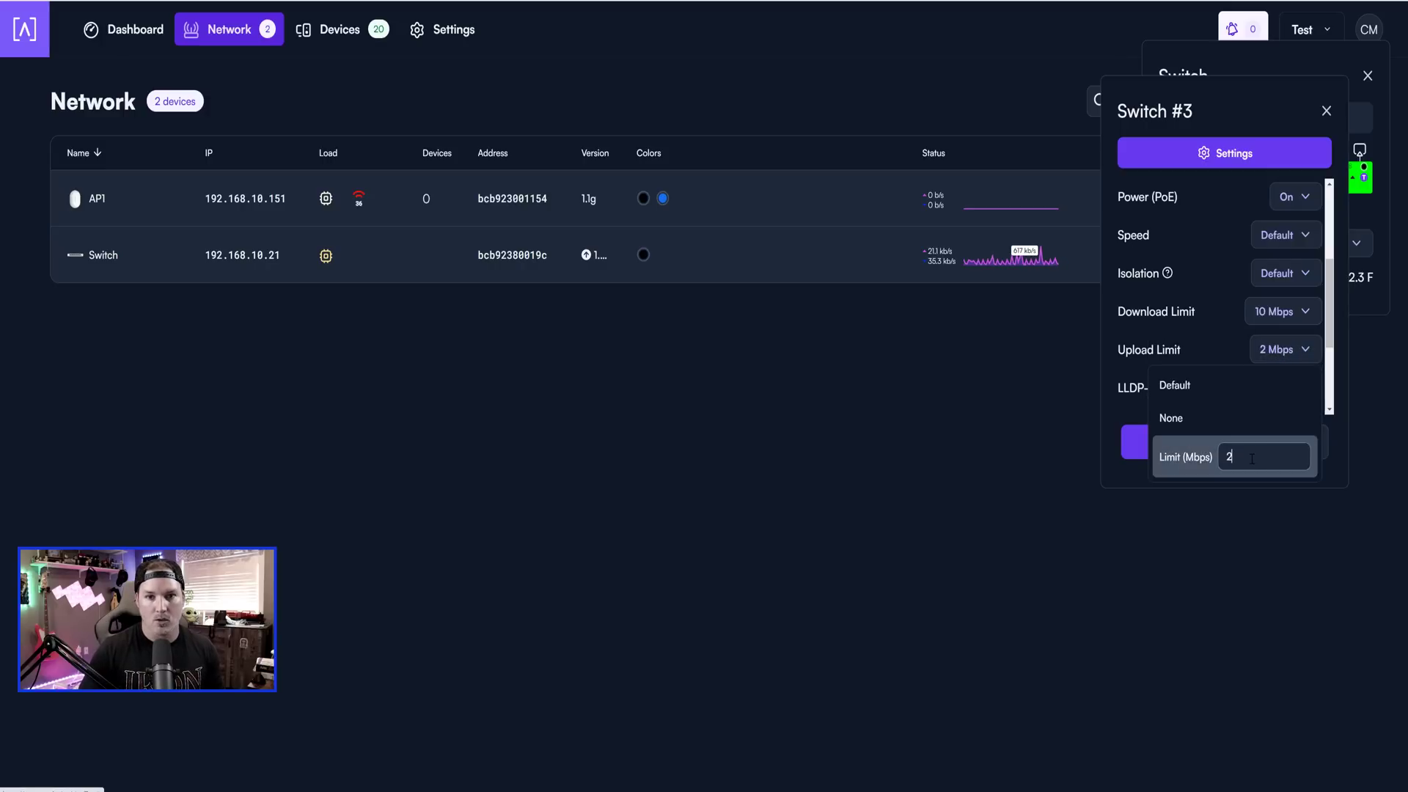
{"action": "left_click", "coordinate": [1188, 349]}
{"action": "scroll", "coordinate": [1207, 380], "scroll_direction": "down", "scroll_amount": 3}
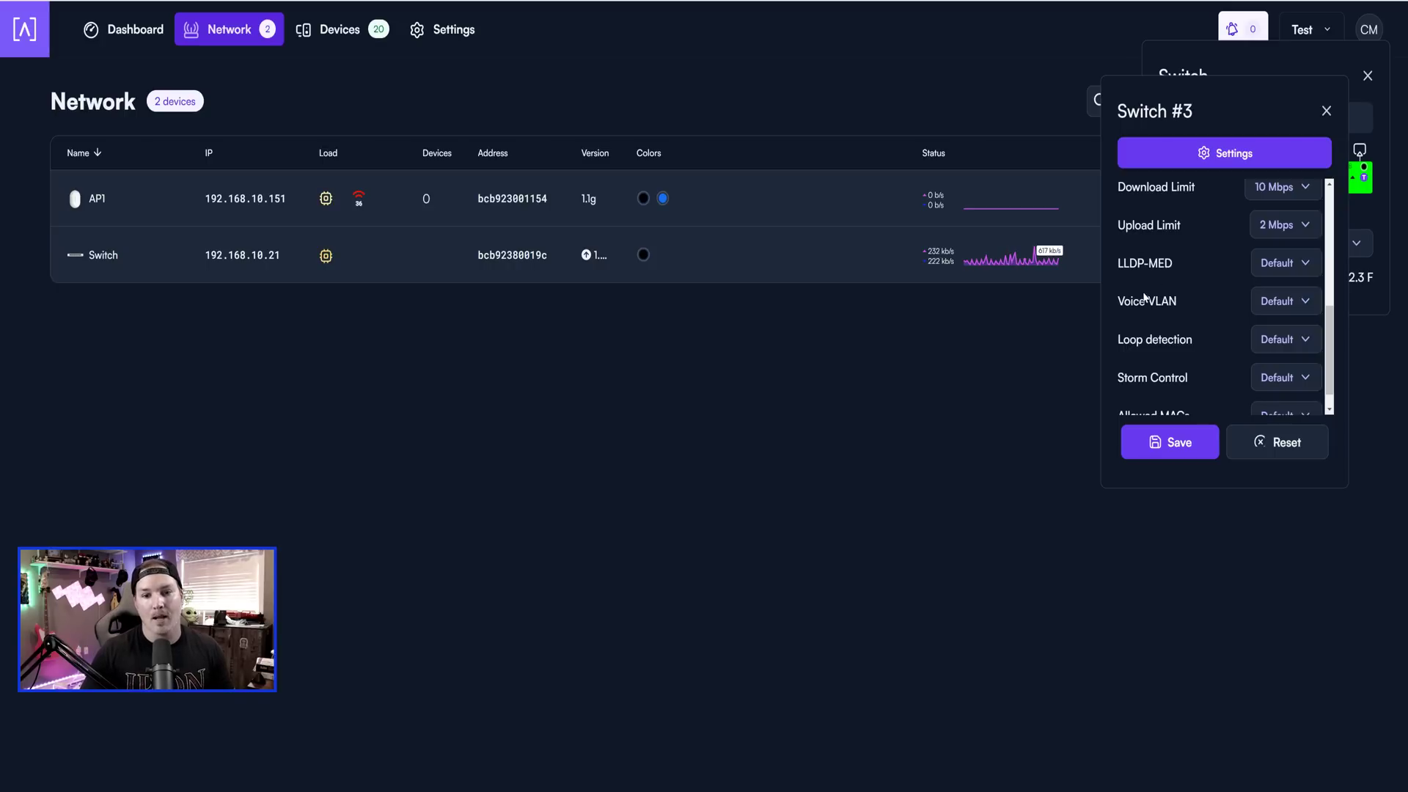
{"action": "scroll", "coordinate": [1158, 341], "scroll_direction": "down", "scroll_amount": 1}
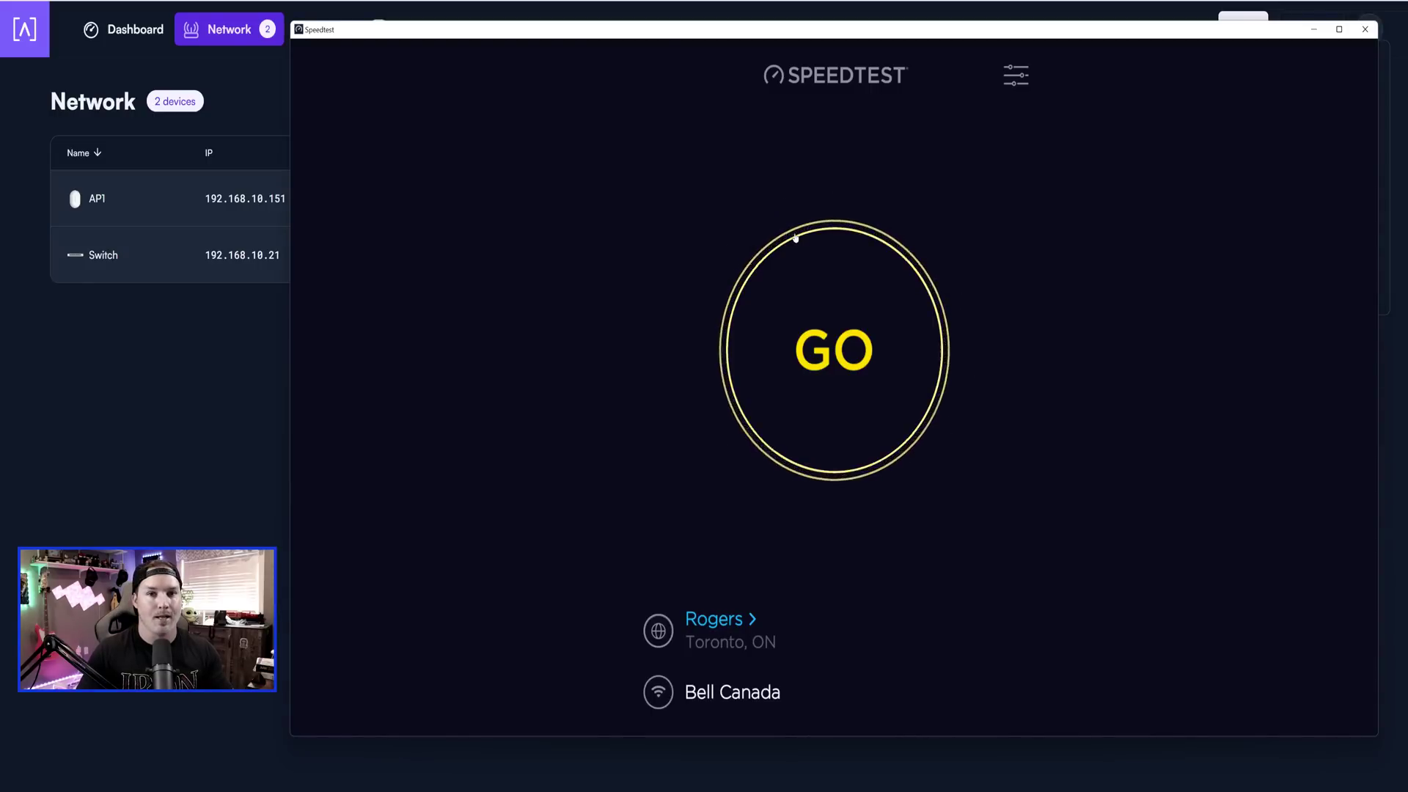
Step: Run a Speedtest, confirming 2 ms ping, 9.40 Mbps download and 1.88 Mbps upload
{"action": "left_click", "coordinate": [841, 365]}
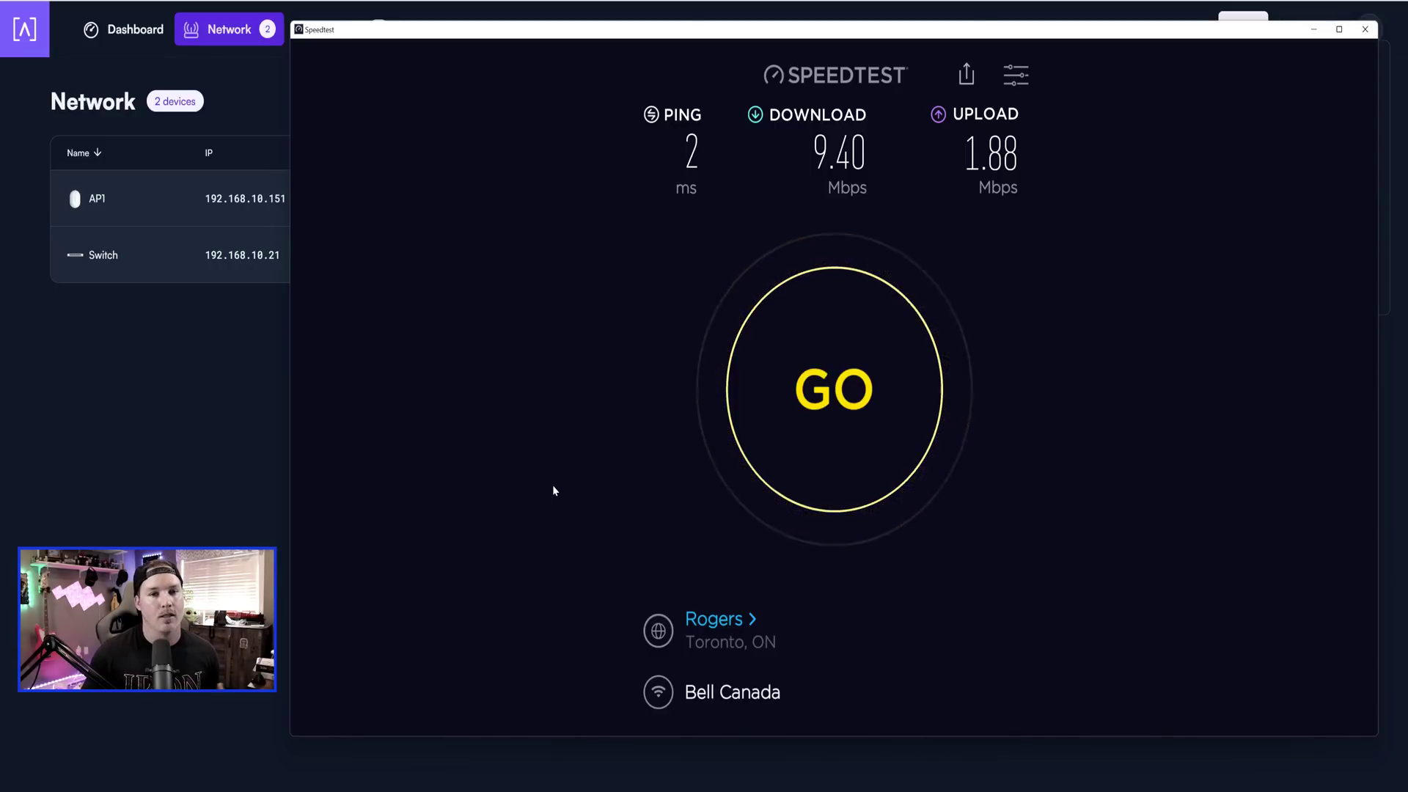
Step: Back in the dashboard, close the port 3 settings panel and power-cycle port 1's device
{"action": "left_click", "coordinate": [269, 361]}
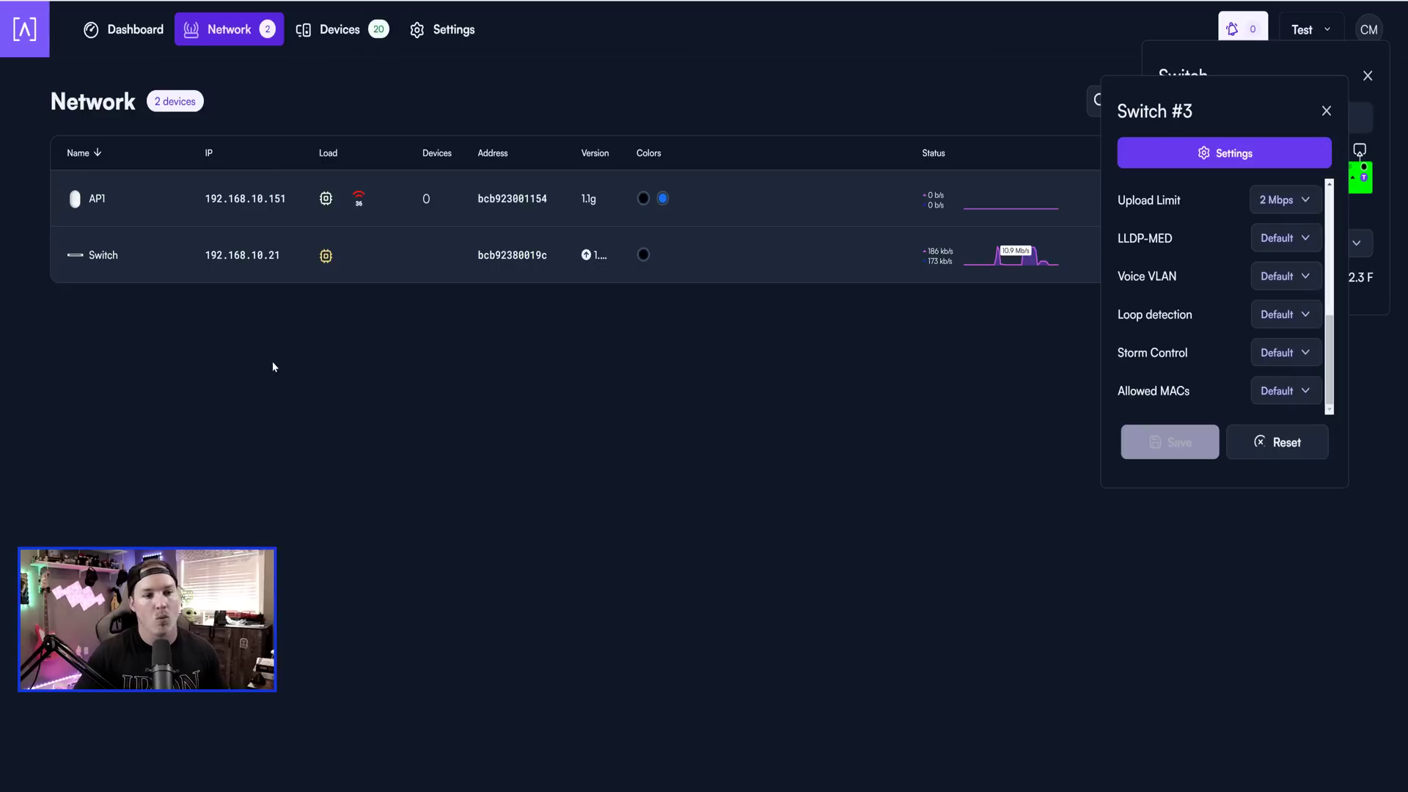
{"action": "left_click", "coordinate": [1324, 111]}
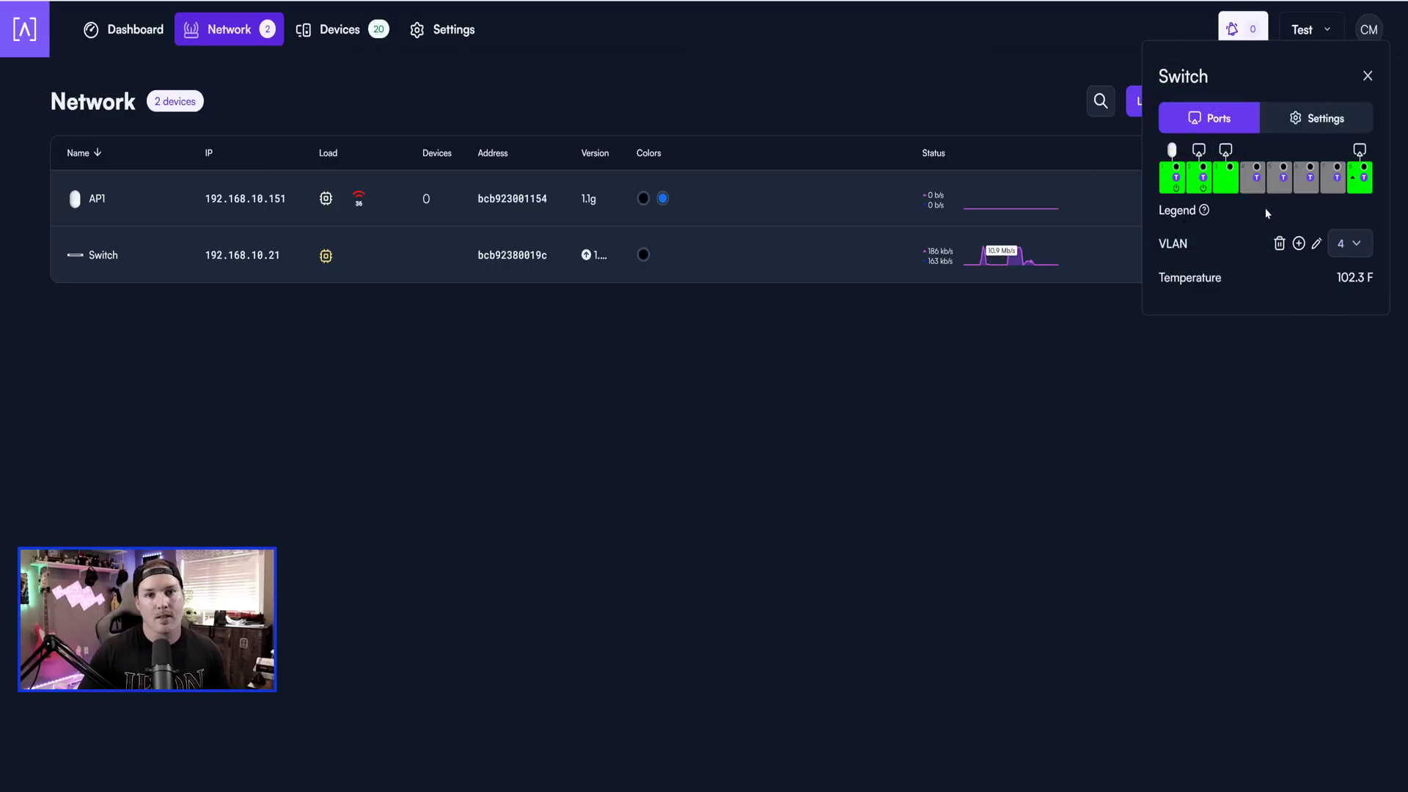
{"action": "mouse_move", "coordinate": [1169, 183]}
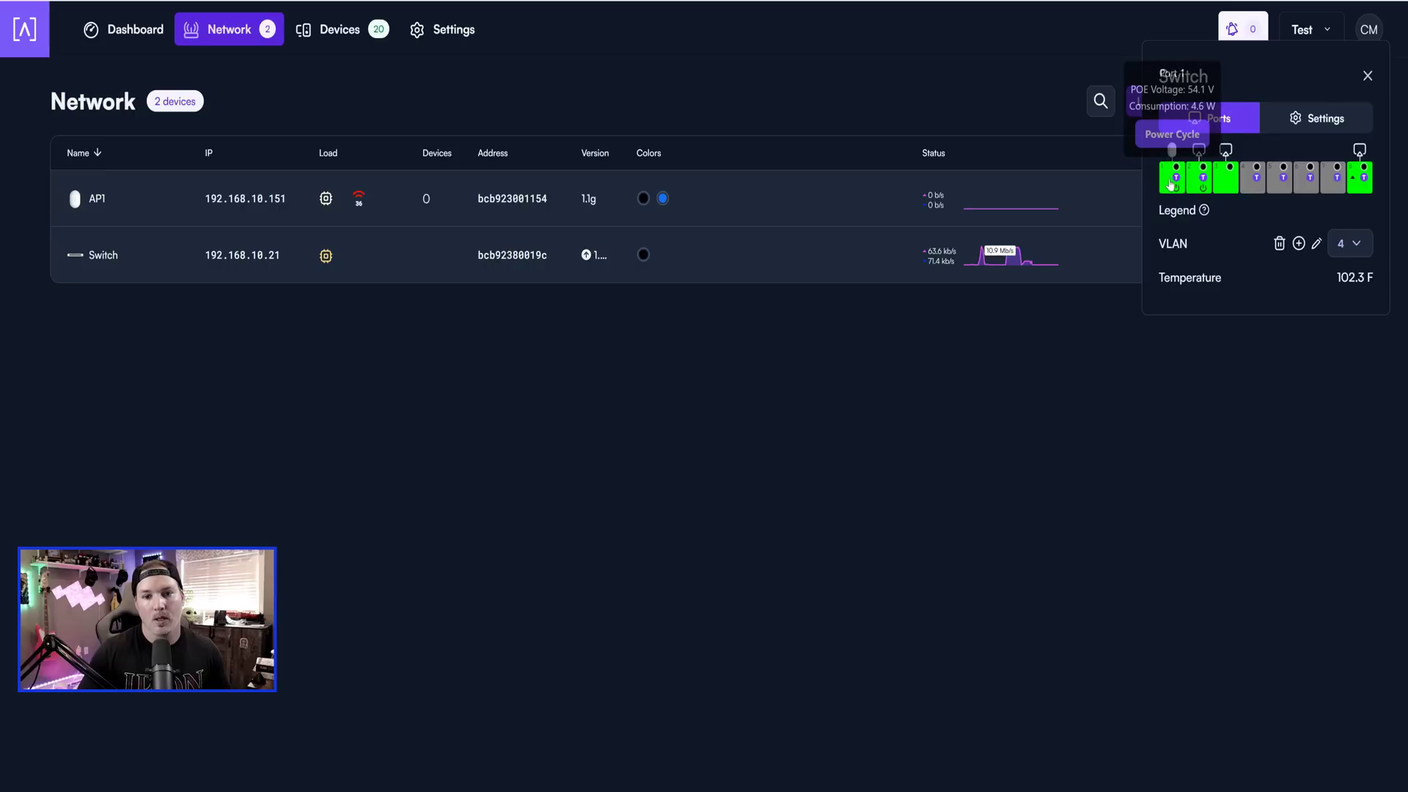
{"action": "left_click", "coordinate": [1178, 136]}
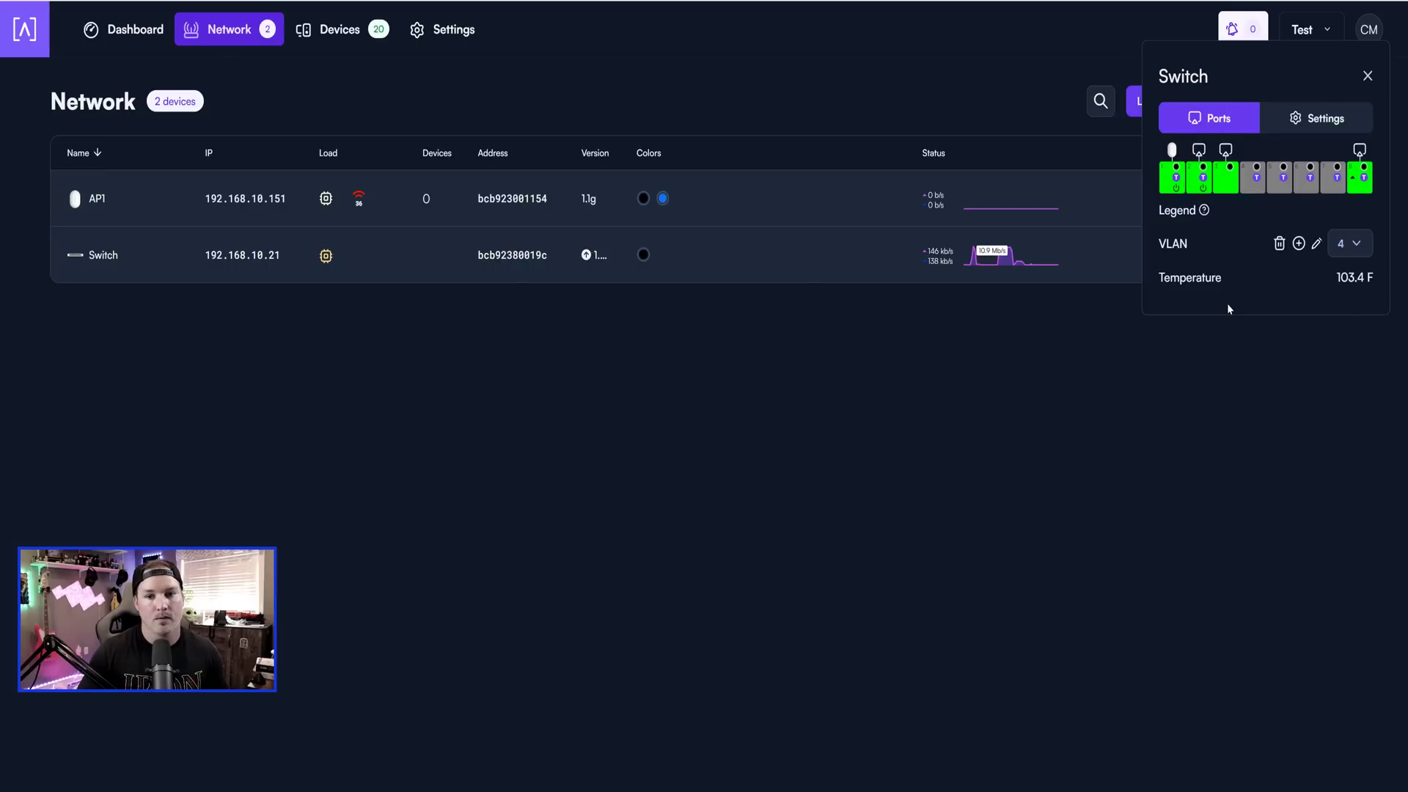